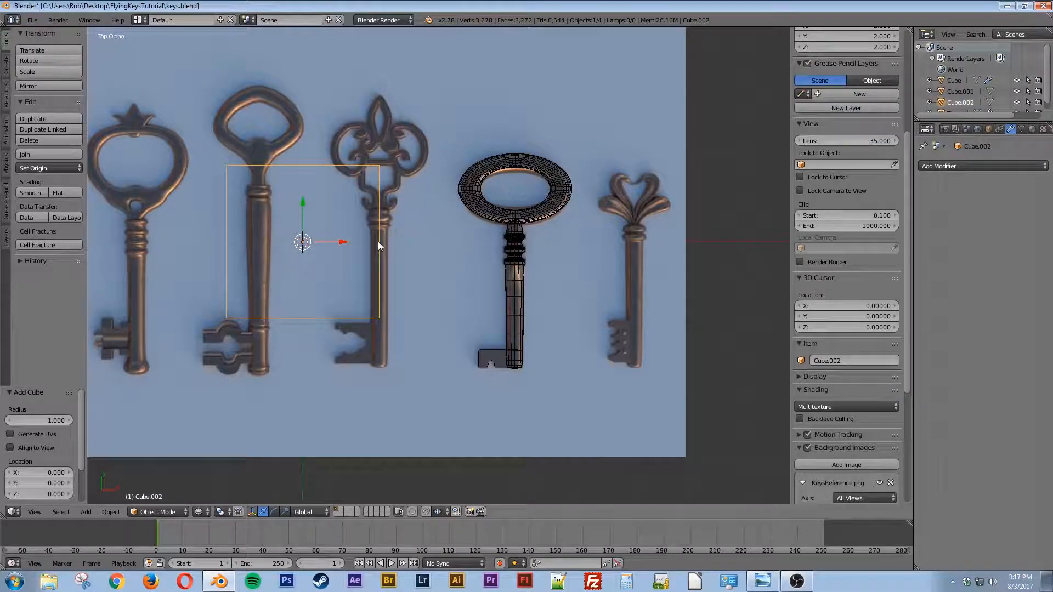
Step: Move the new cube onto the shaft of the third key and scale it to about 0.125
key("g")
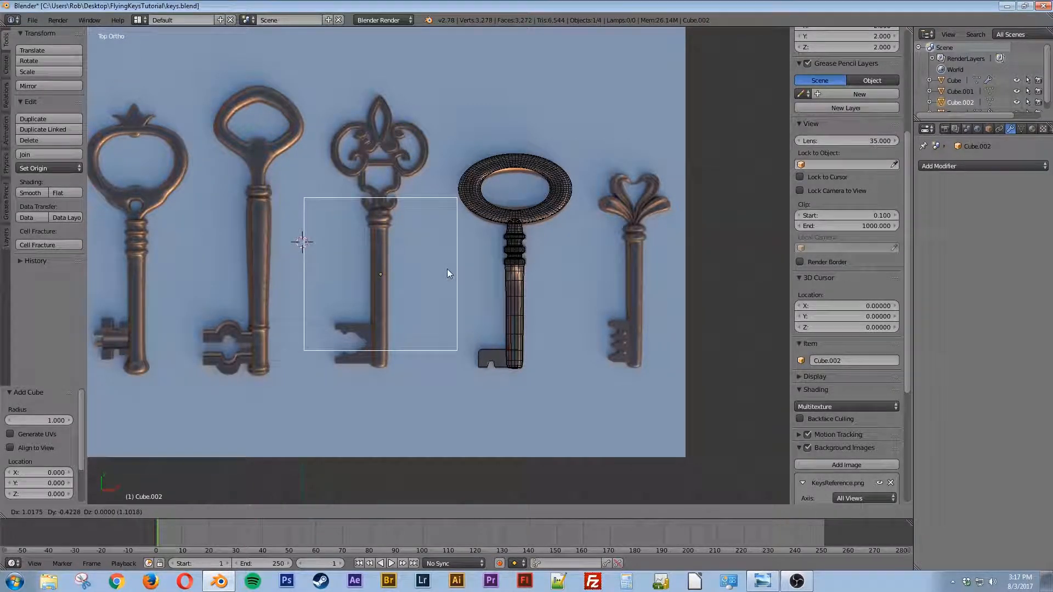
left_click(446, 269)
key("s")
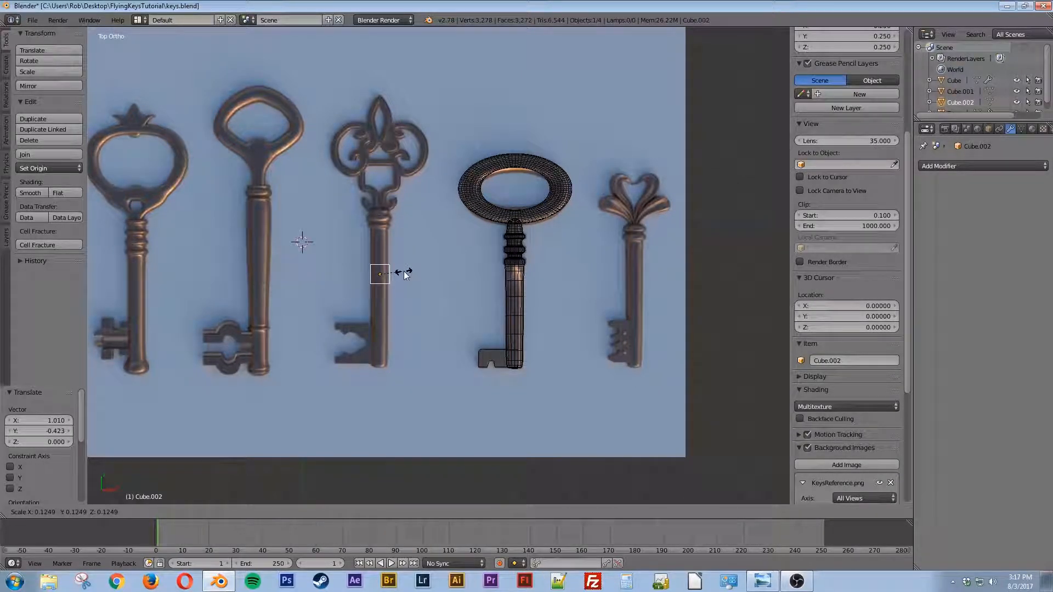
left_click(403, 270)
Step: Fine-tune the cube to about 0.245 wide and nudge it until it is centred across the third key's shaft
scroll(400, 292, "up", 6)
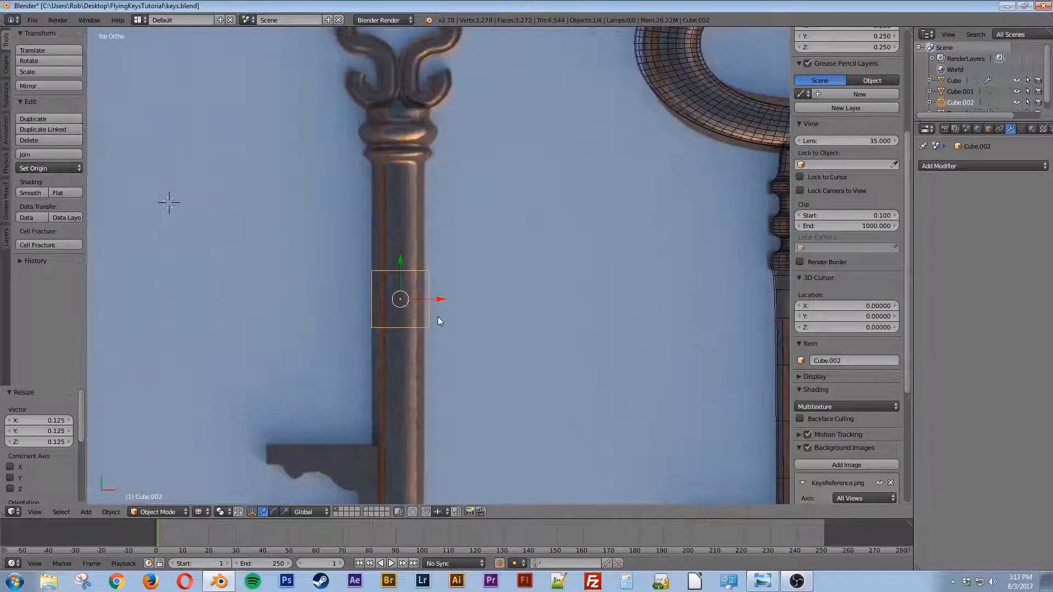
key("s")
left_click(505, 270)
left_click_drag(440, 298, 434, 299)
key("g")
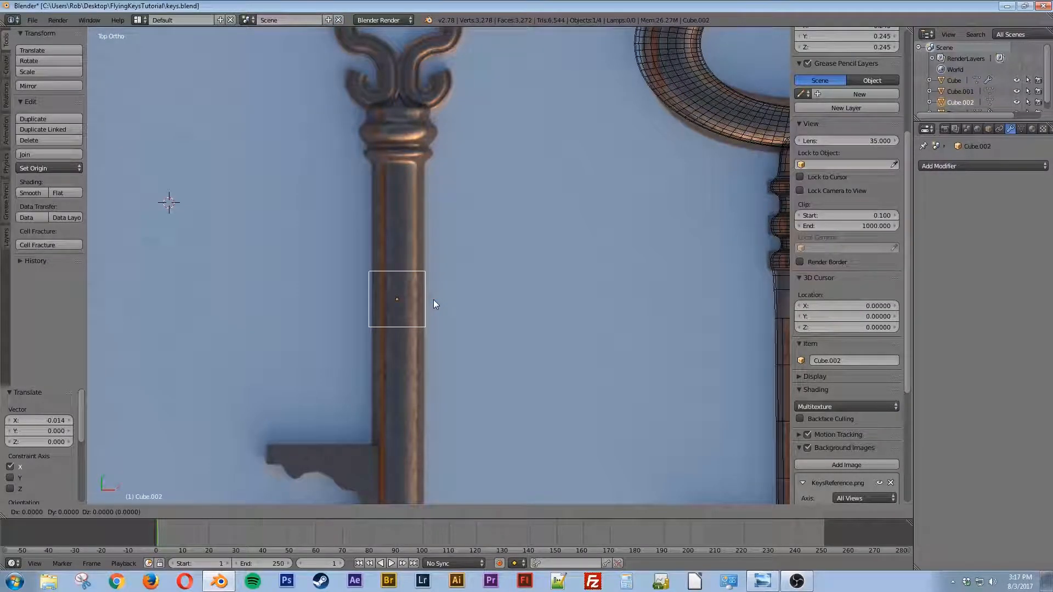
left_click(433, 306)
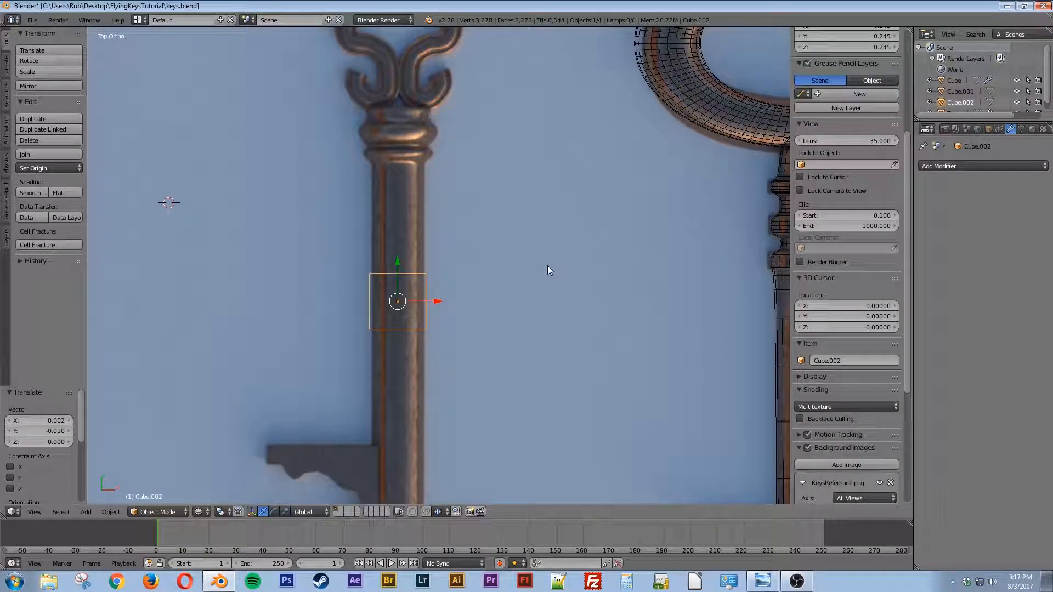
Step: Add a Subdivision Surface modifier to the cube with 2 view subdivisions
left_click(945, 165)
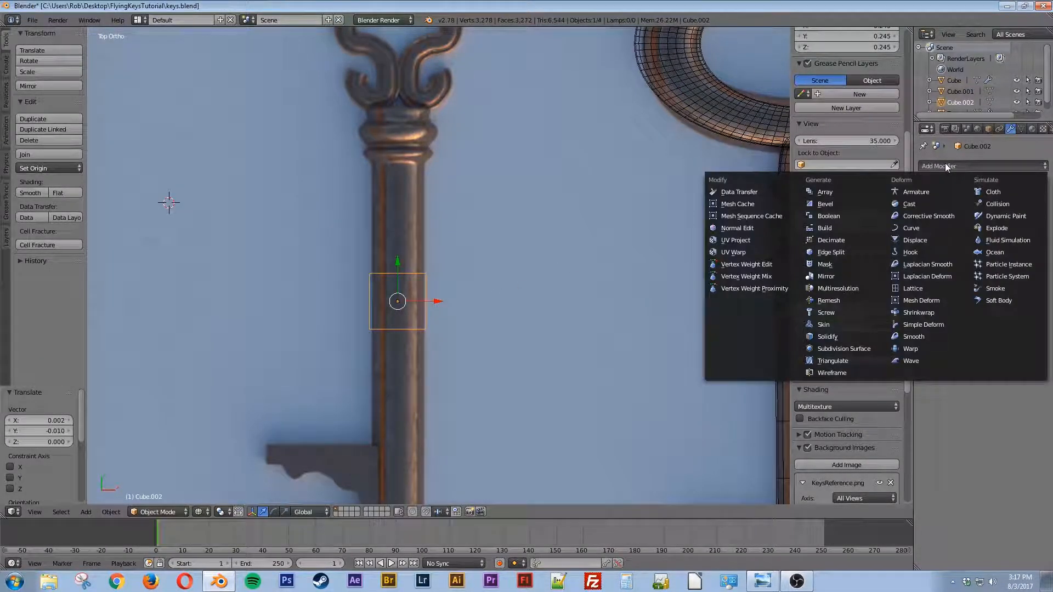
left_click(850, 343)
left_click(977, 242)
Step: In Edit Mode, move the cube's upper face about 0.485 along Y to the base of the key's collar
key("Tab")
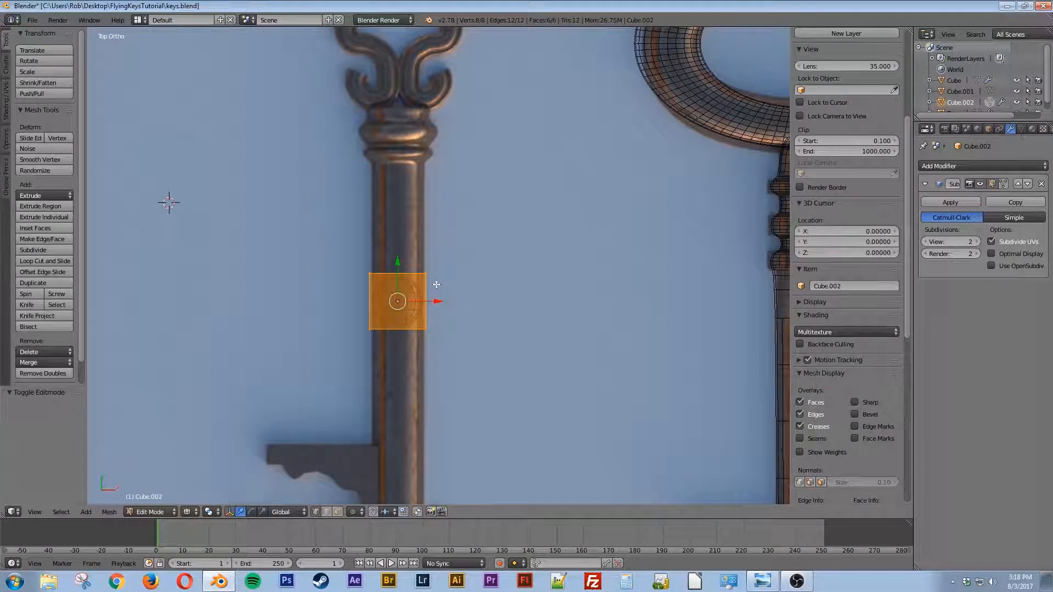
key("a")
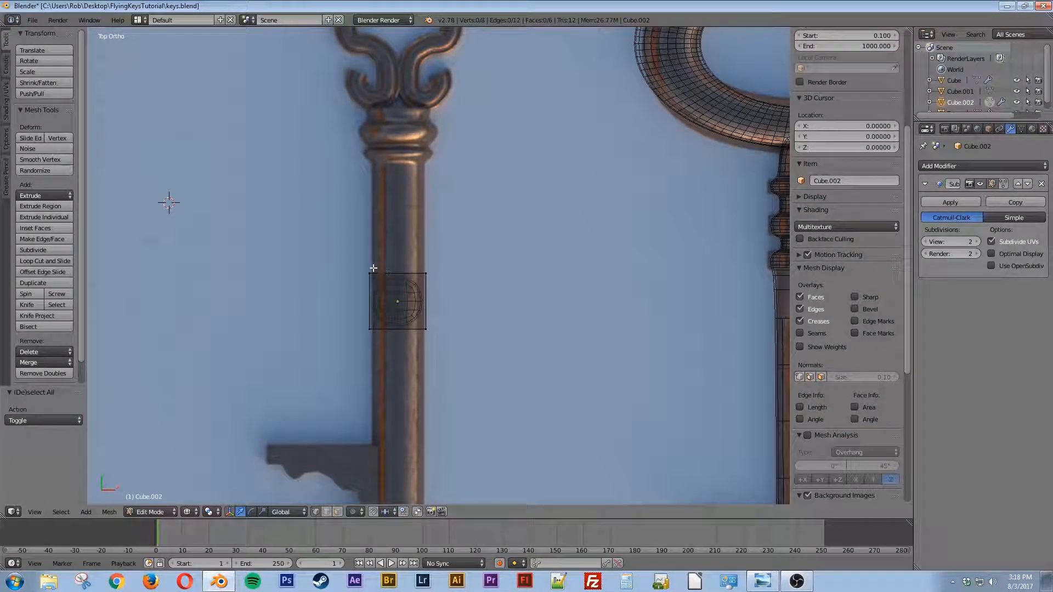
right_click(390, 282)
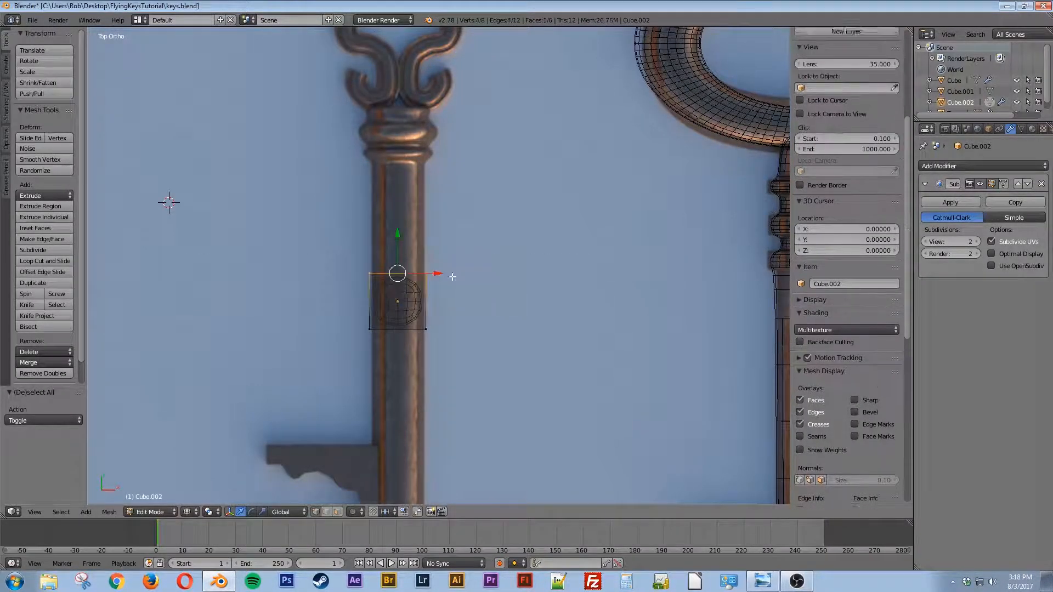
left_click_drag(401, 249, 469, 167)
Step: Extrude the shaft's upper face about 0.021 and scale it 1.101, then extrude about 0.017 and scale 1.141 for the lower ring's flare
scroll(501, 287, "up", 4)
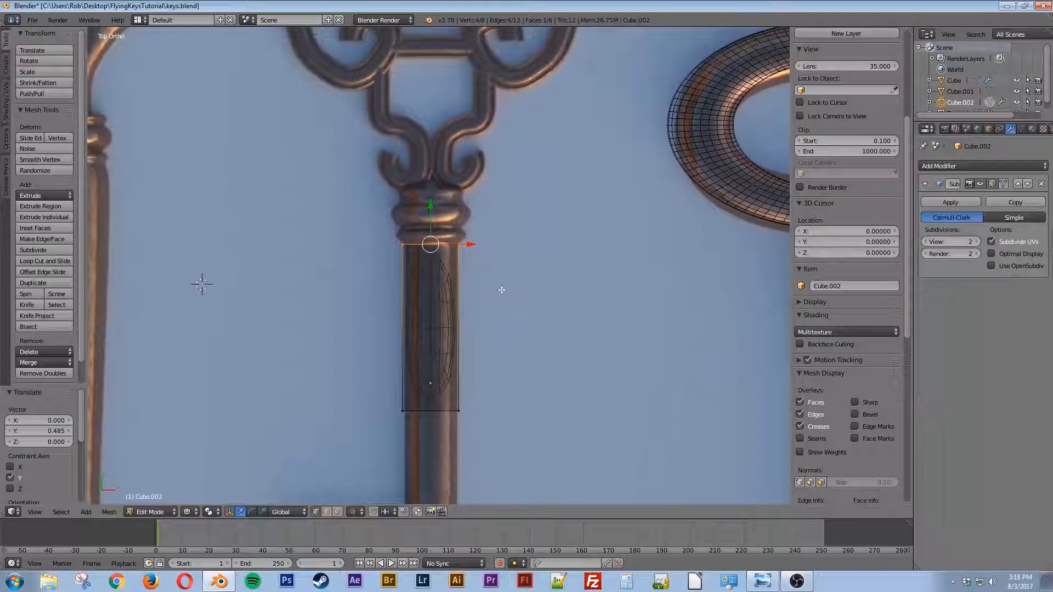
middle_click_drag(495, 273, 488, 304, "shift")
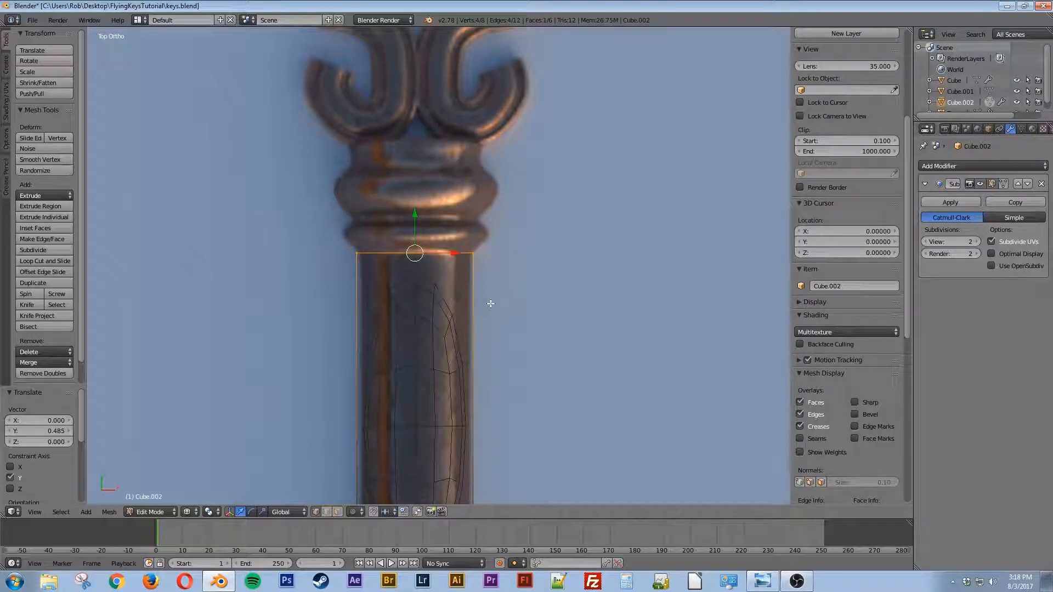
key("e")
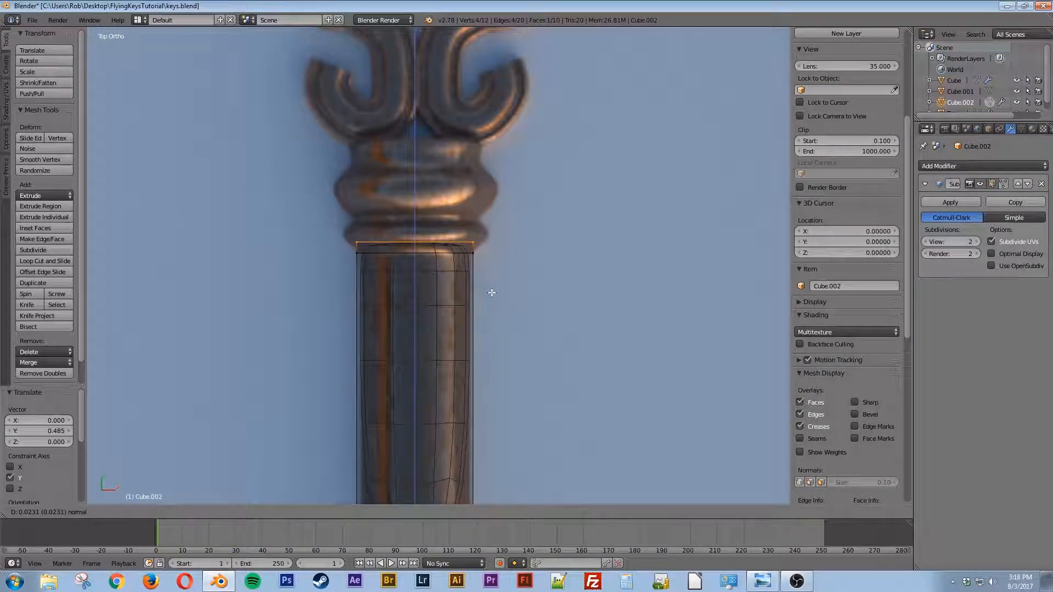
left_click(491, 294)
key("s")
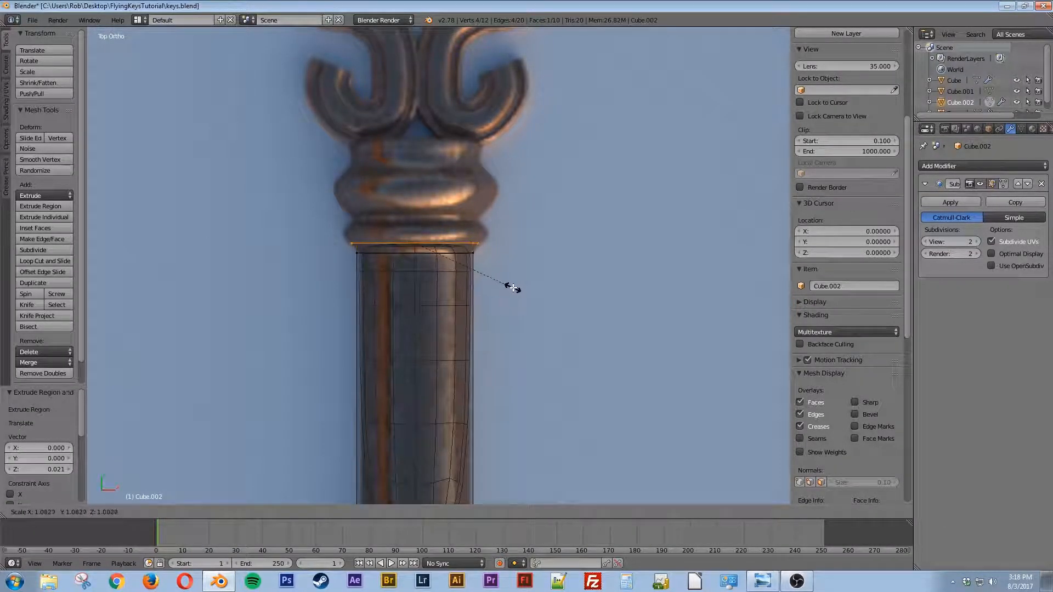
left_click(514, 287)
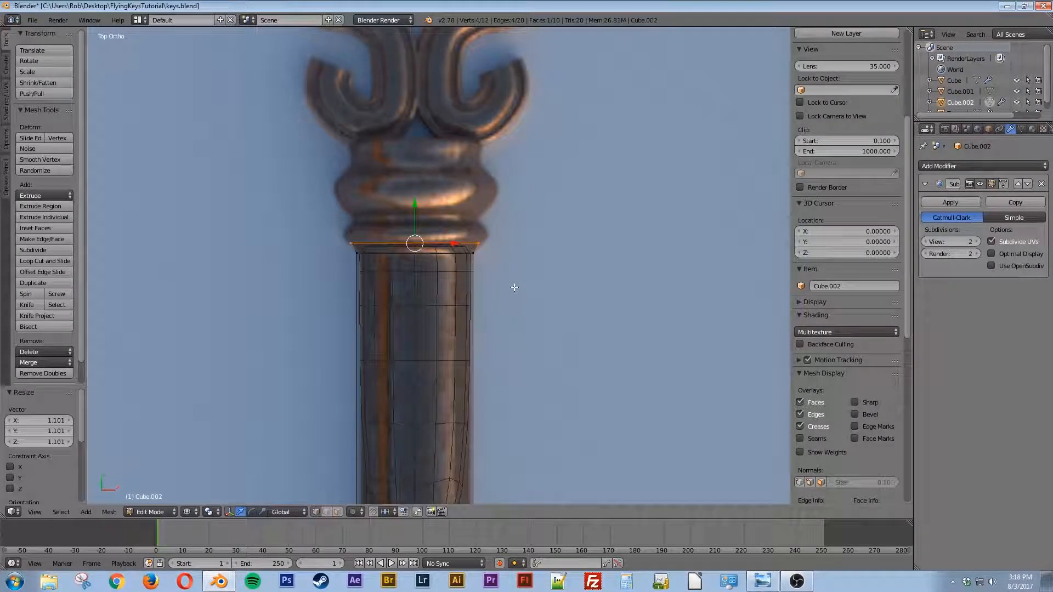
key("e")
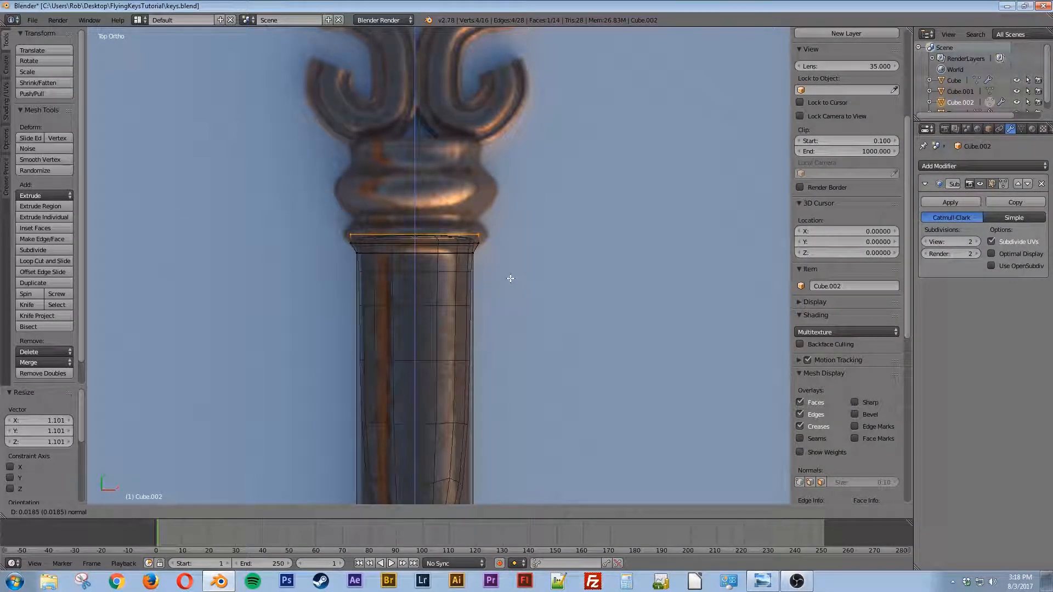
left_click(509, 279)
key("s")
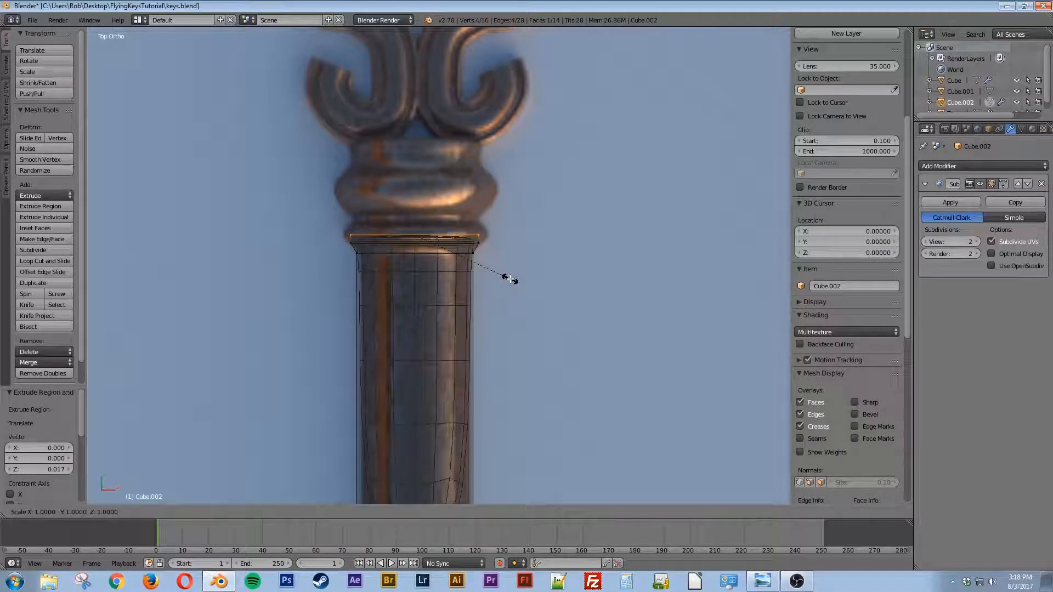
left_click(525, 280)
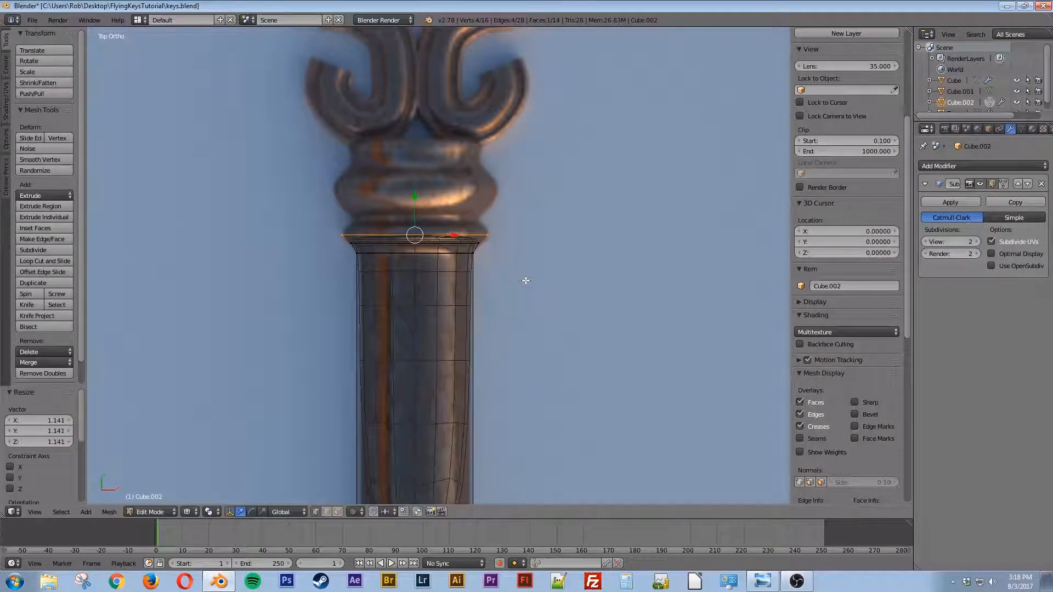
Step: Extrude the lower ring about 0.025, taper it to 0.859, and extrude a further 0.014 for the groove
key("e")
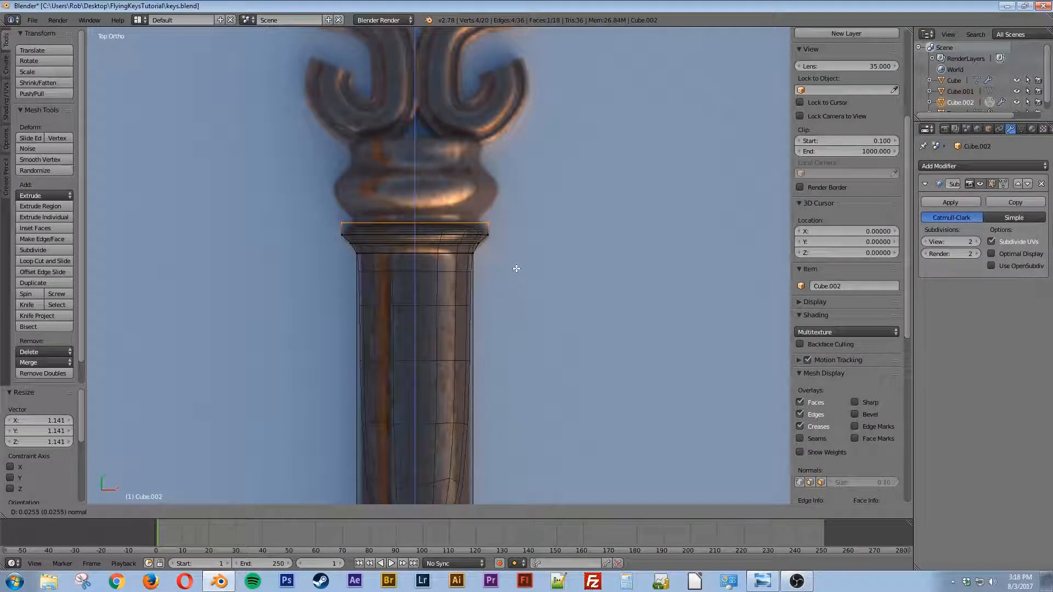
left_click(516, 268)
key("s")
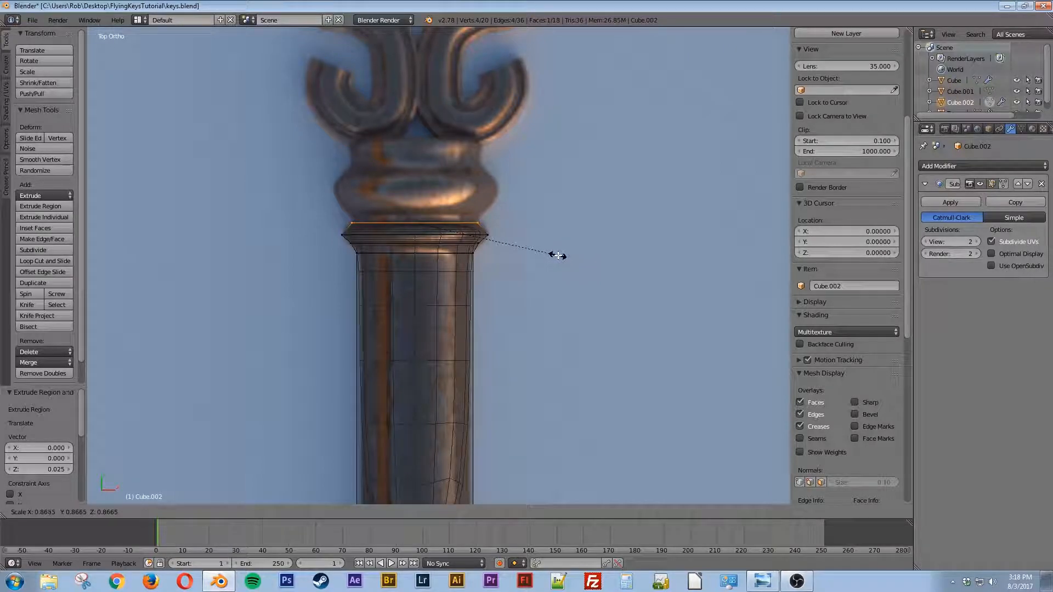
left_click(557, 255)
key("e")
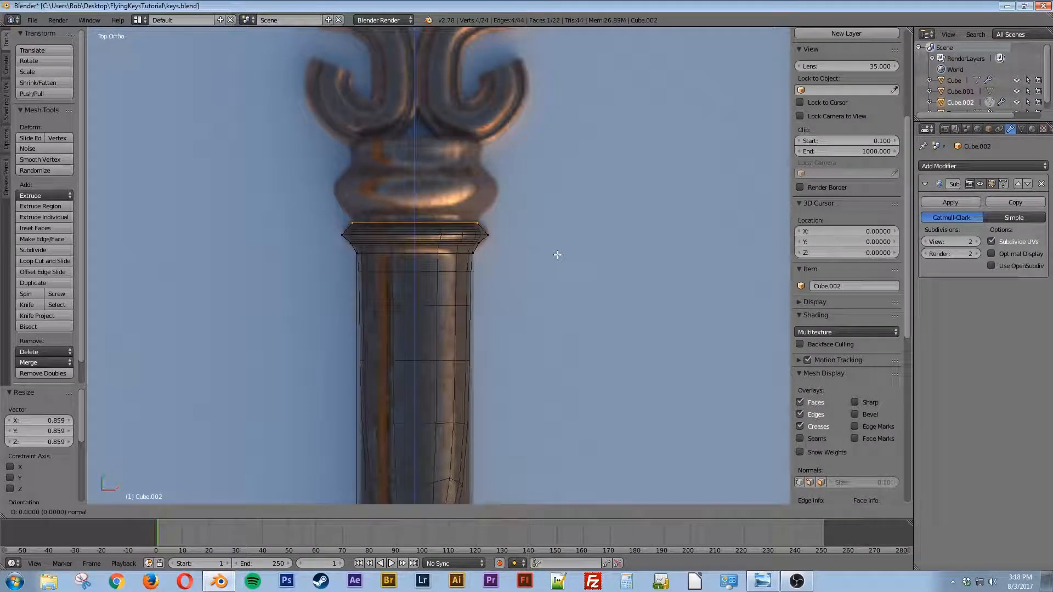
left_click(558, 247)
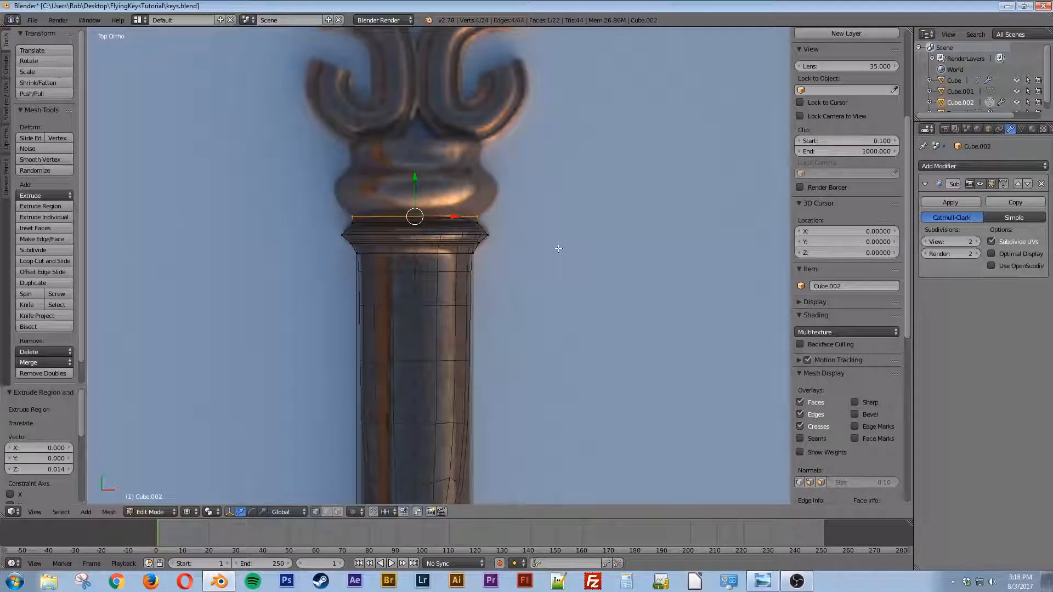
Step: Extrude the groove about 0.019 and scale it 1.161, then extrude about 0.031 and scale 1.132 to reach the large ring's widest point
key("e")
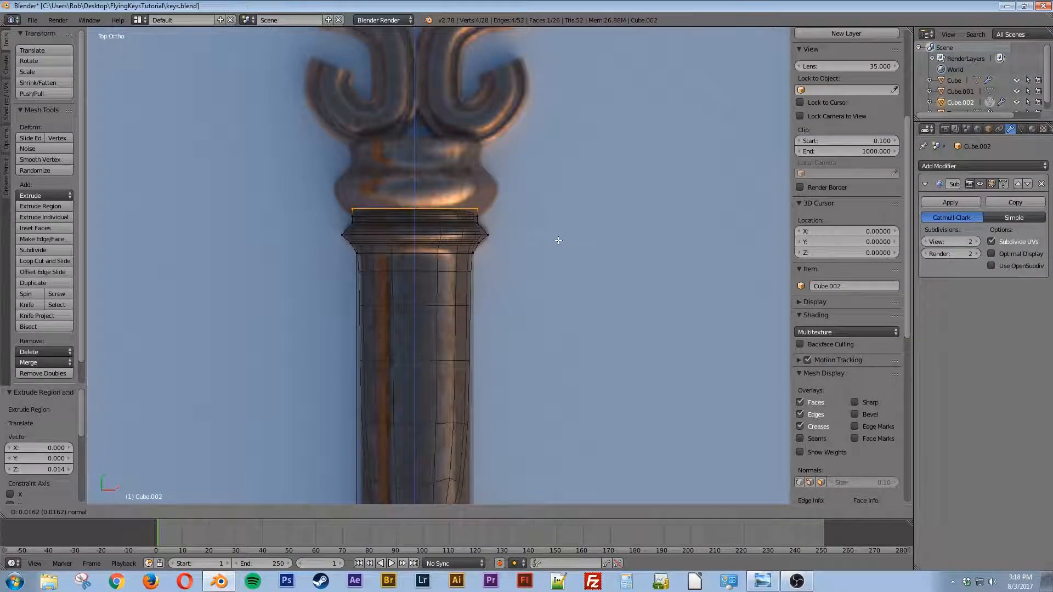
left_click(557, 240)
key("s")
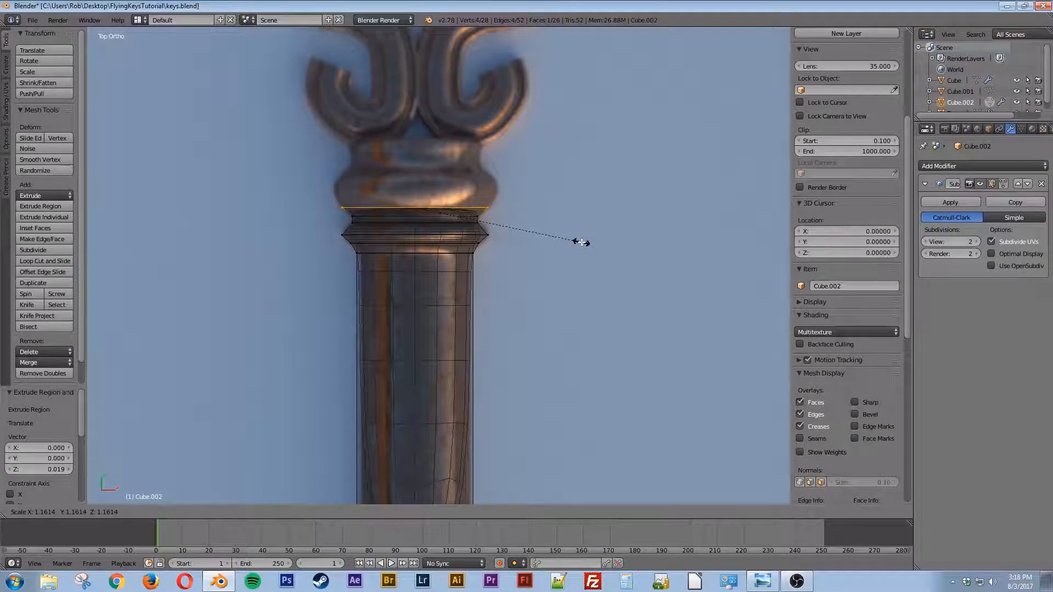
left_click(581, 240)
key("e")
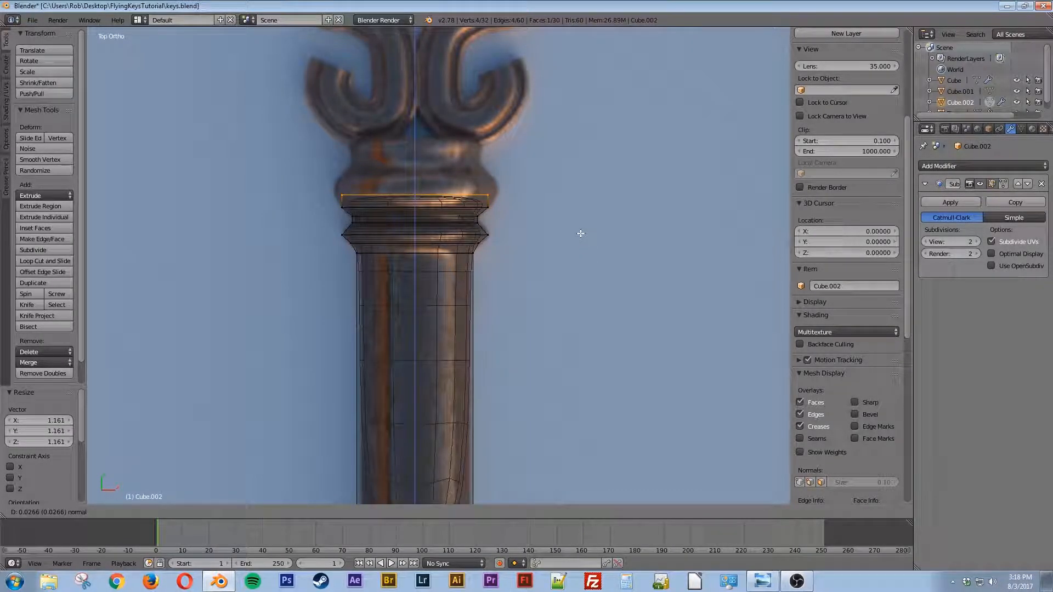
left_click(581, 233)
key("s")
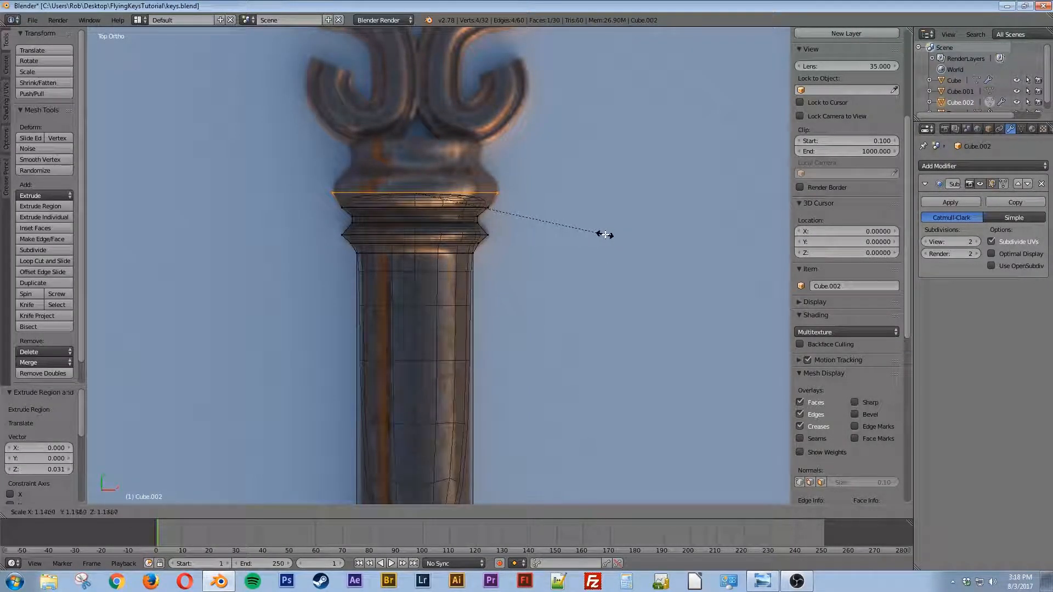
left_click(602, 236)
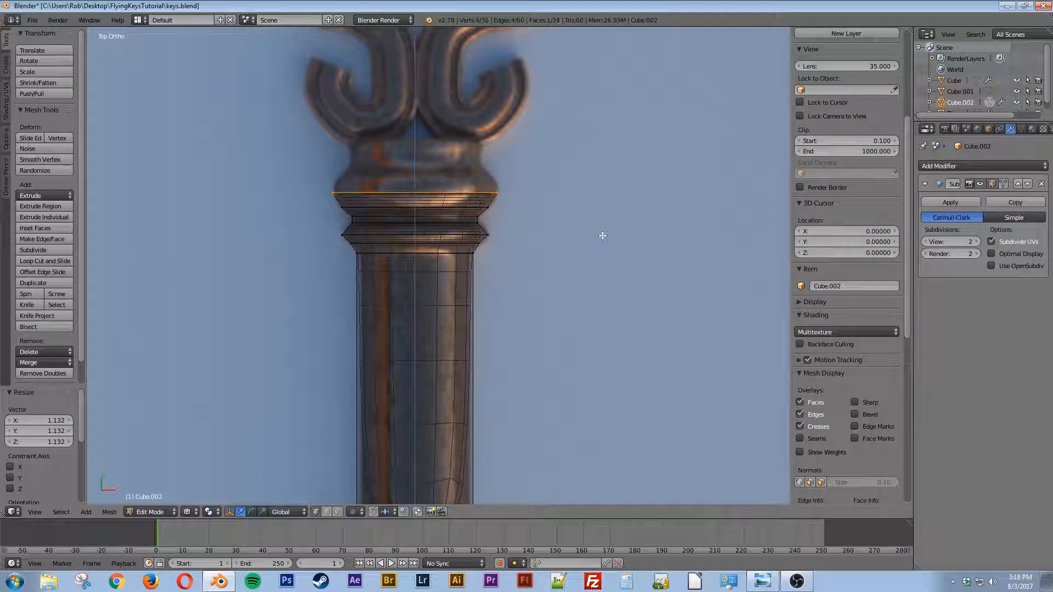
Step: Close the large ring by extruding about 0.034 scaled to 0.934, then about 0.023 scaled to 0.842
key("e")
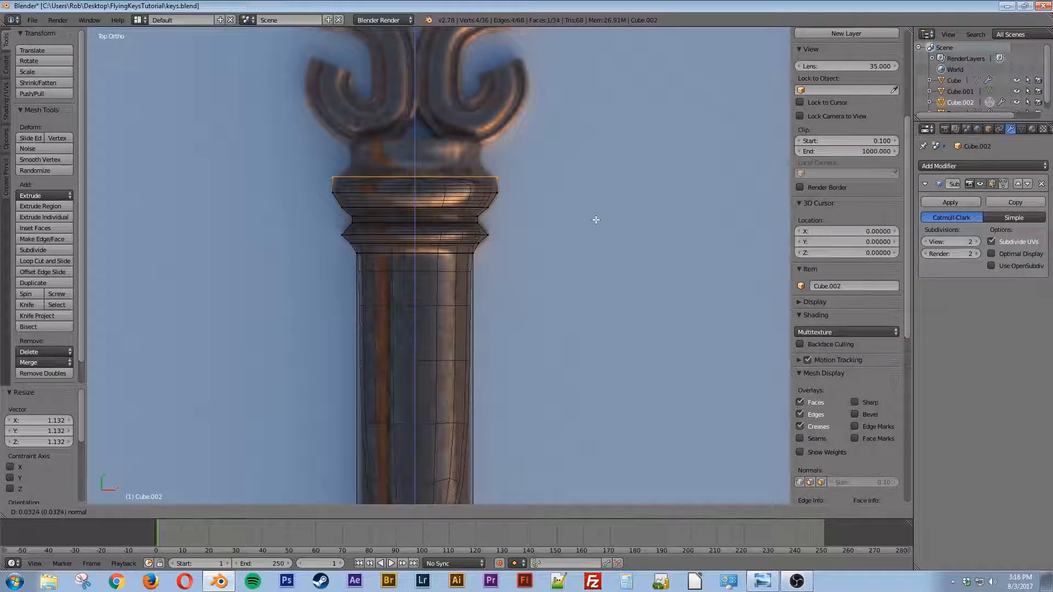
left_click(596, 220)
key("s")
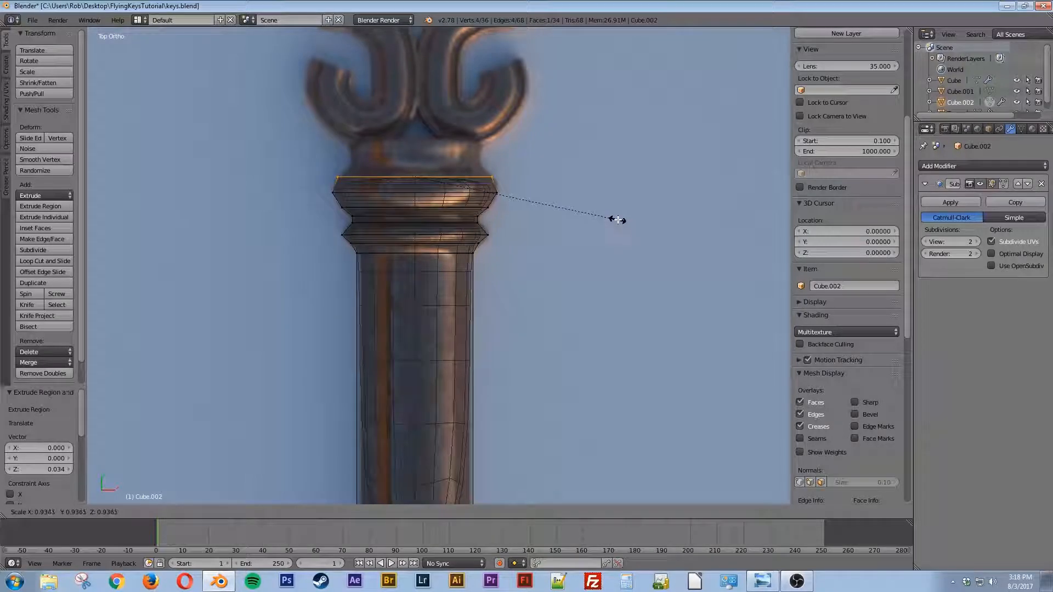
left_click(616, 219)
key("e")
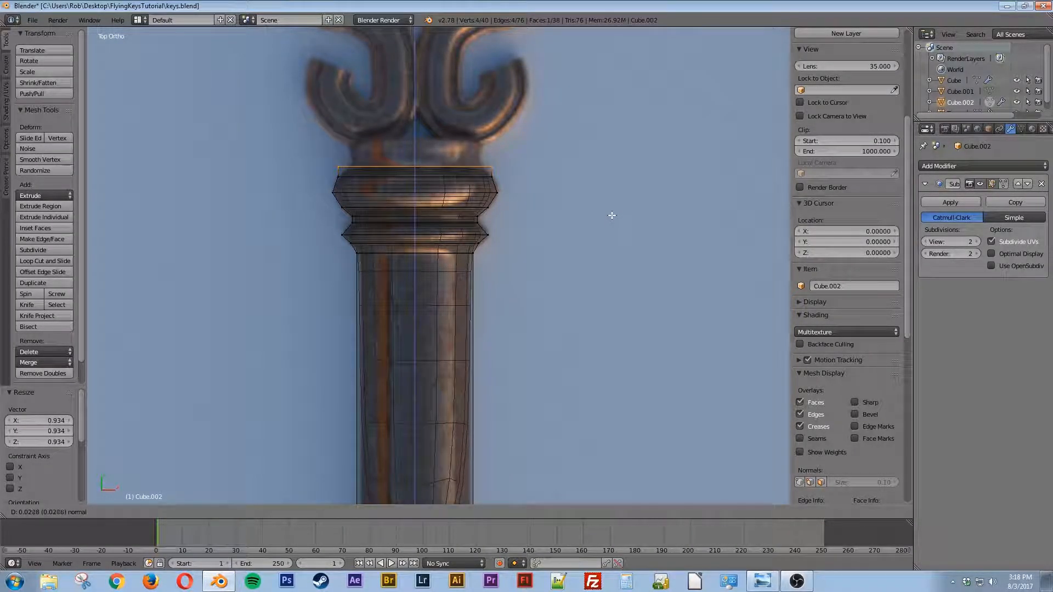
left_click(612, 215)
key("s")
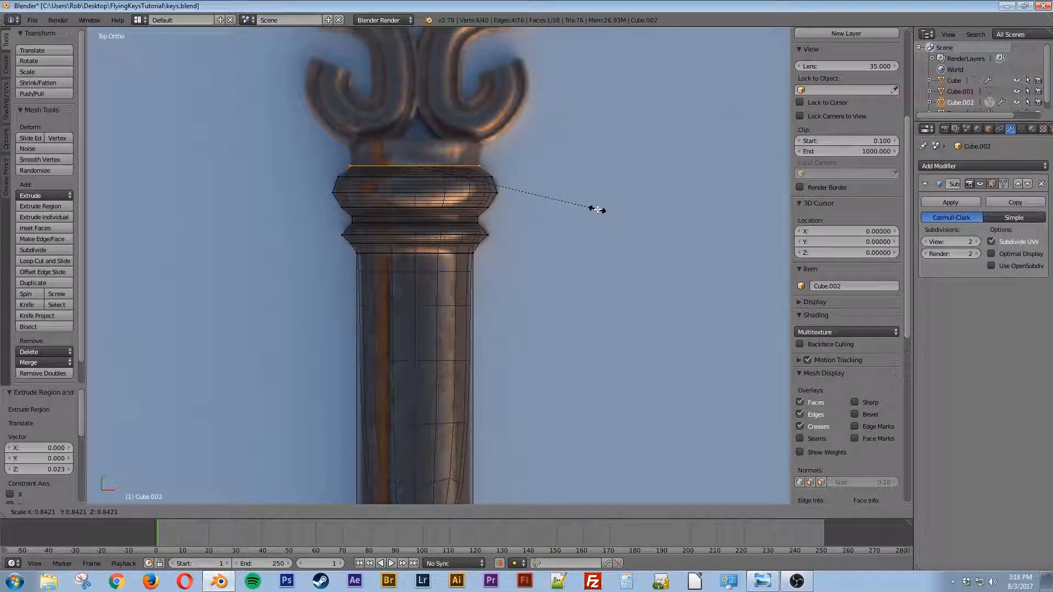
left_click(597, 210)
Step: Extrude the collar's neck about 0.057 up to the scrollwork and set its end edges' mean crease to 1.00
key("e")
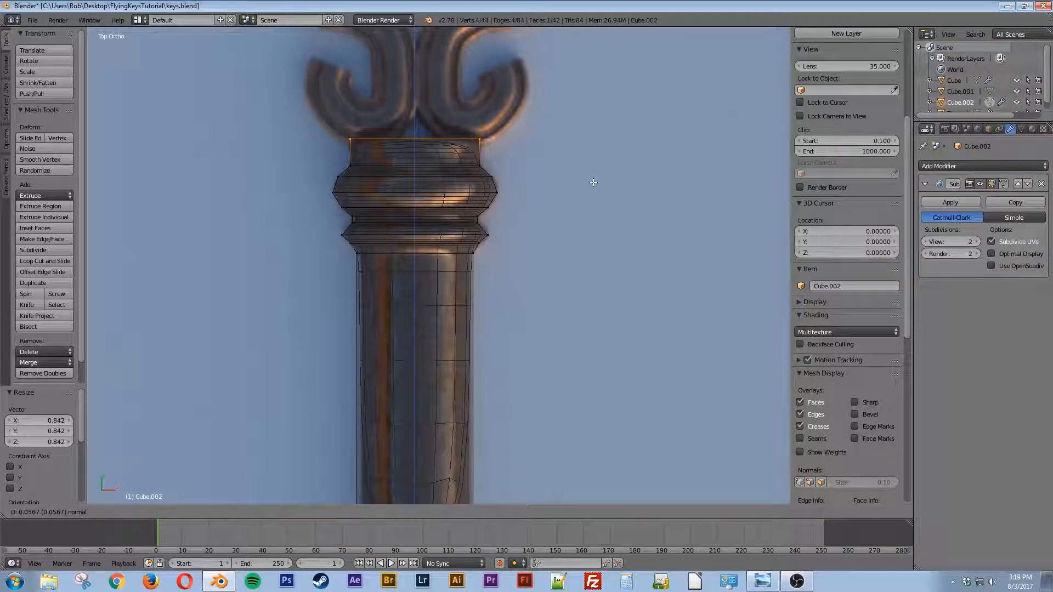
left_click(593, 183)
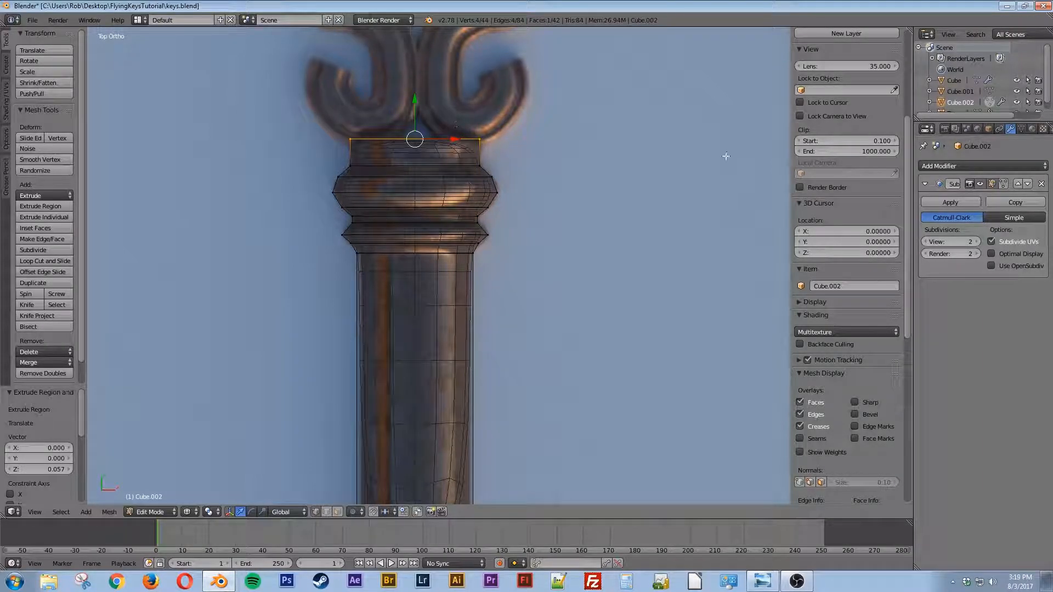
scroll(861, 145, "up", 8)
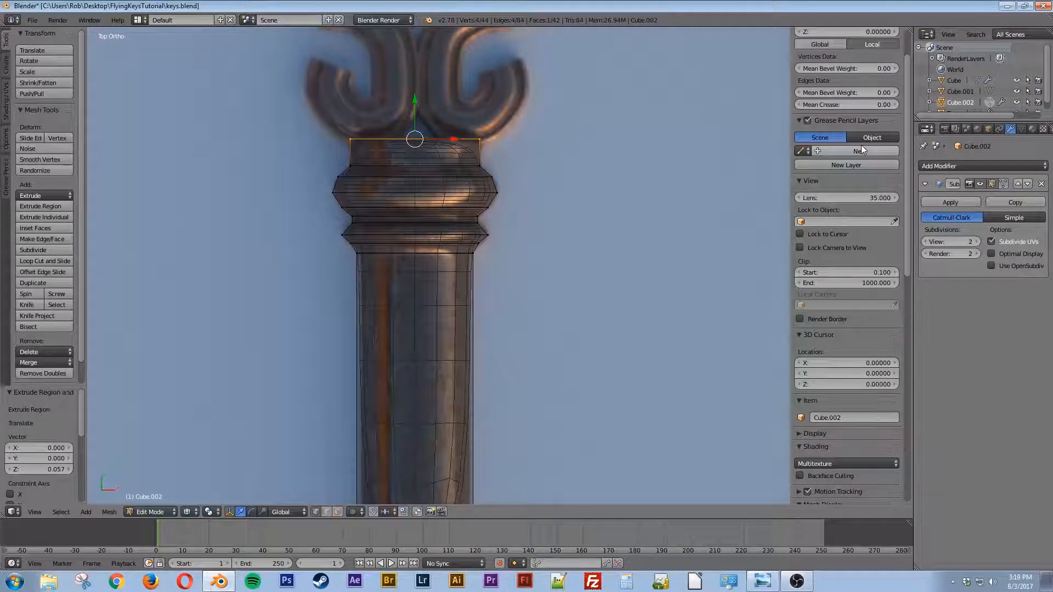
left_click_drag(813, 156, 813, 155)
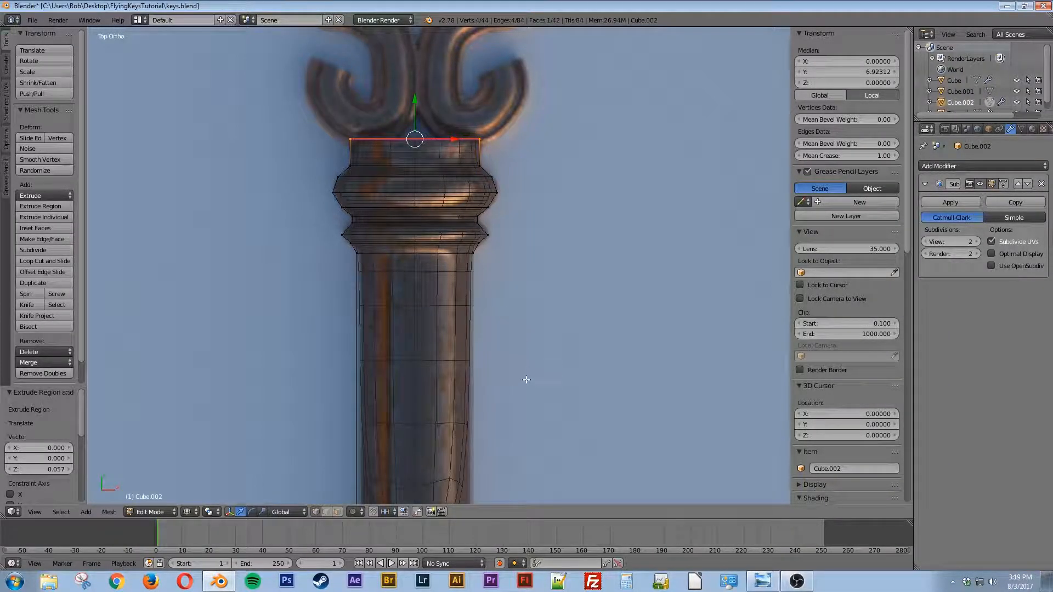
Step: Move the shaft's lower-end vertices down along Y to just above the rounded tip of the reference key
key("a")
middle_click_drag(522, 425, 513, 233, "shift")
key("b")
left_click_drag(301, 219, 515, 288)
middle_click_drag(590, 366, 572, 211, "shift")
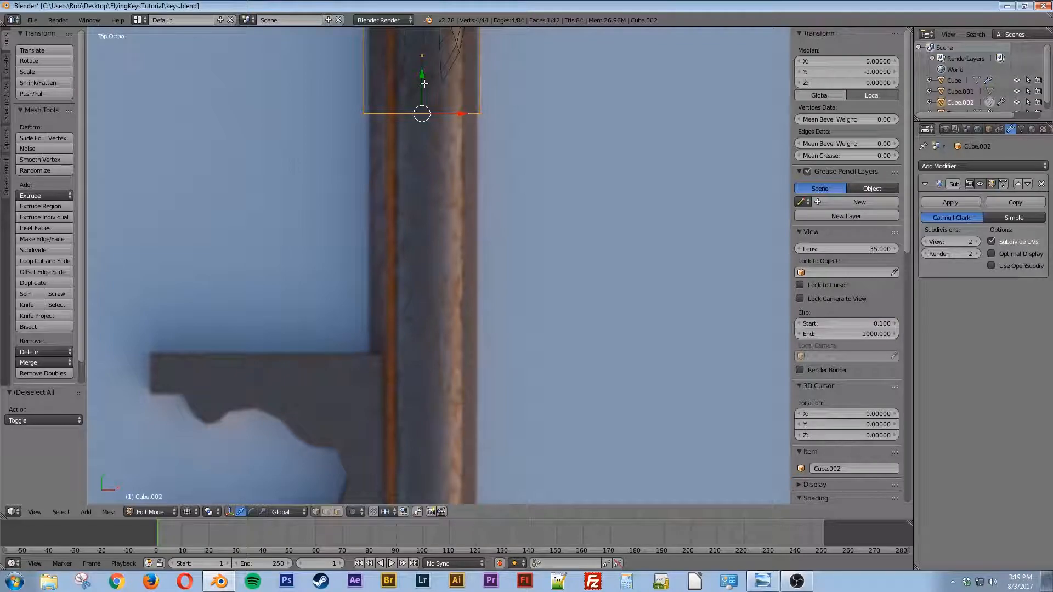
left_click_drag(422, 85, 425, 379)
middle_click_drag(583, 453, 567, 266, "shift")
left_click_drag(411, 207, 427, 395)
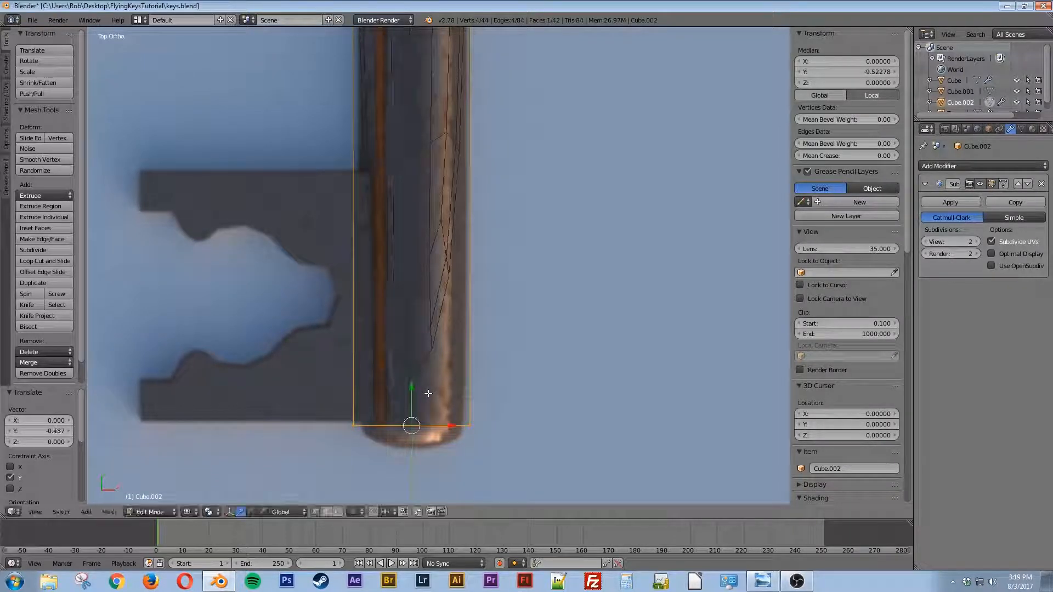
Step: Extrude the shaft's lower end about 0.043 to the tip of the key and scale the new end to 0.827
key("e")
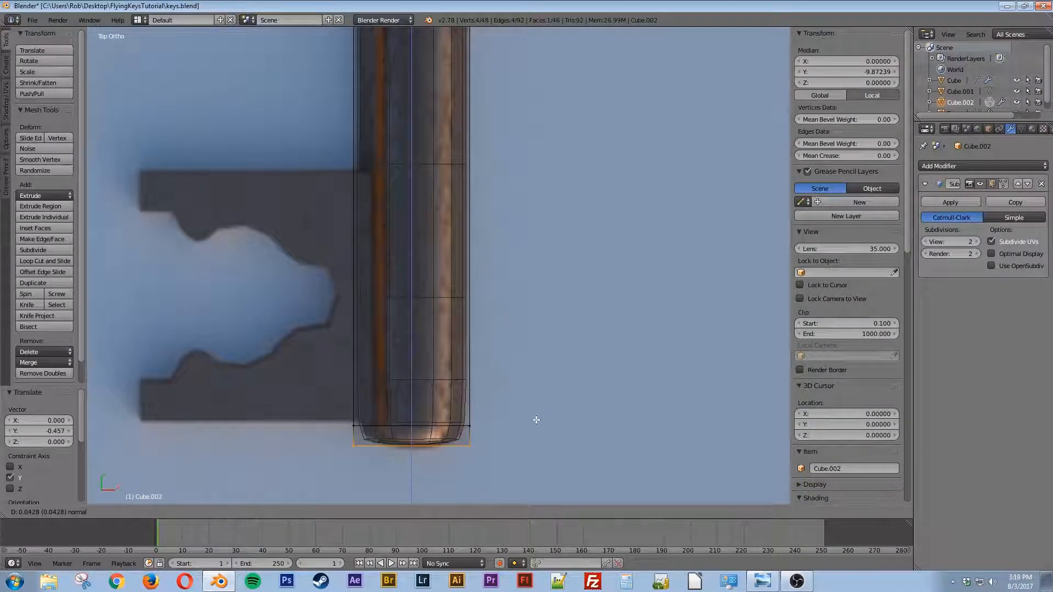
left_click(537, 419)
key("s")
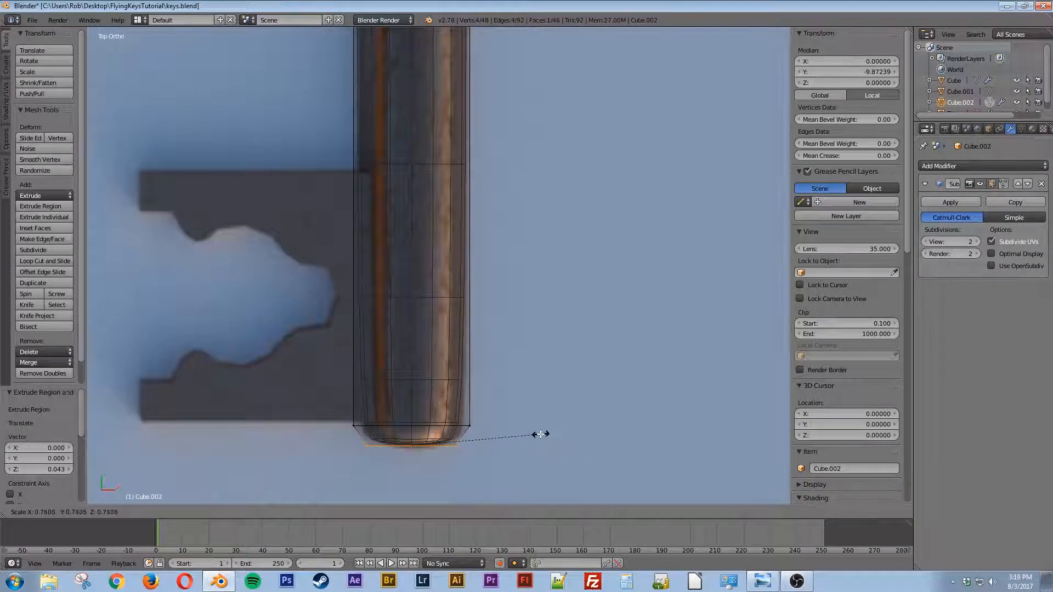
left_click(552, 432)
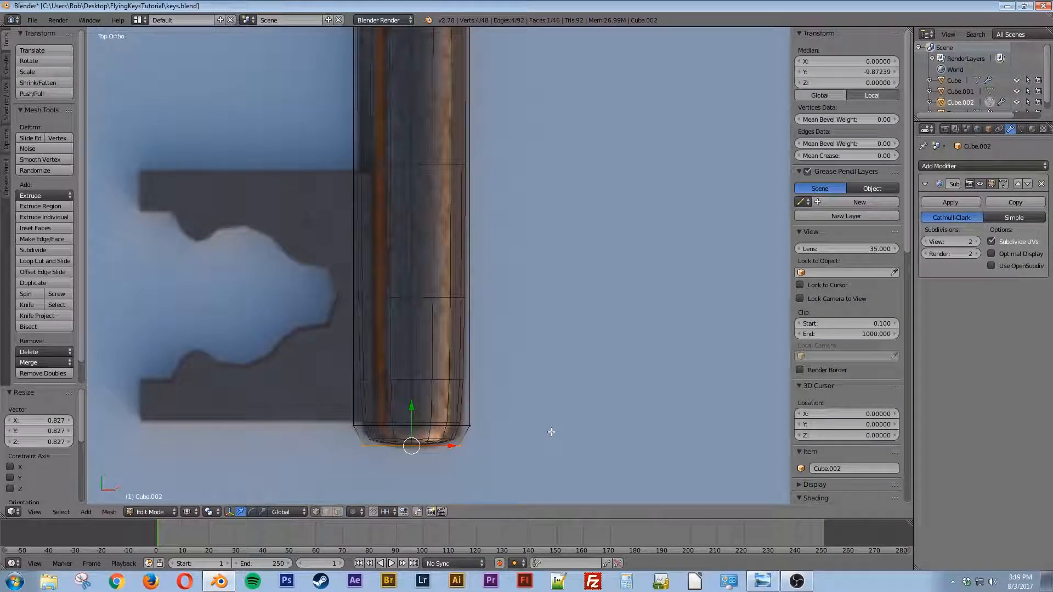
Step: Shade the finished shaft smooth in Object Mode with solid display, and save over keys.blend
key("Tab")
scroll(510, 380, "down", 7)
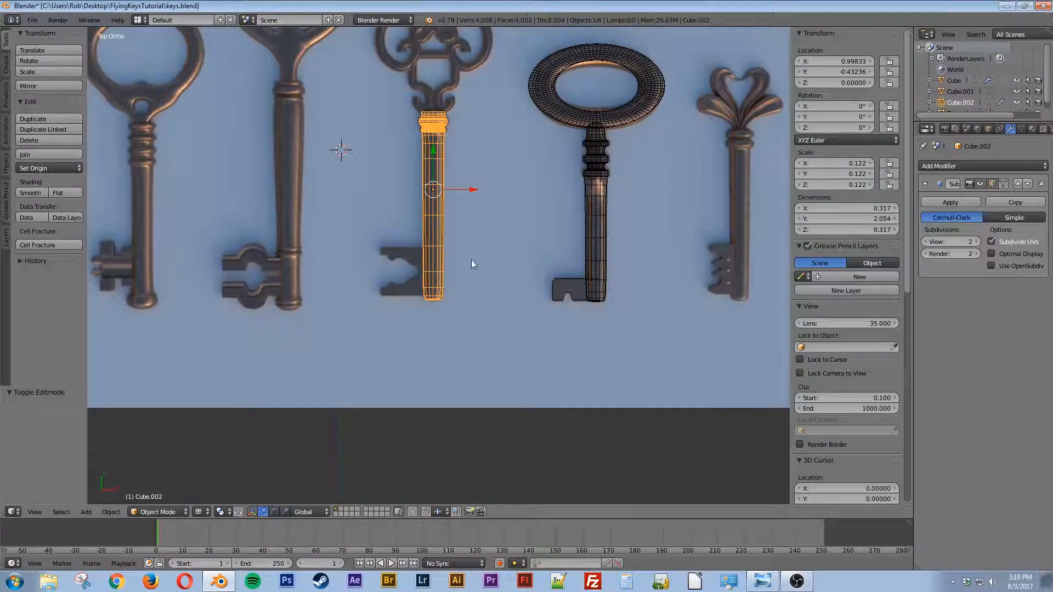
key("z")
middle_click_drag(493, 244, 508, 318, "shift")
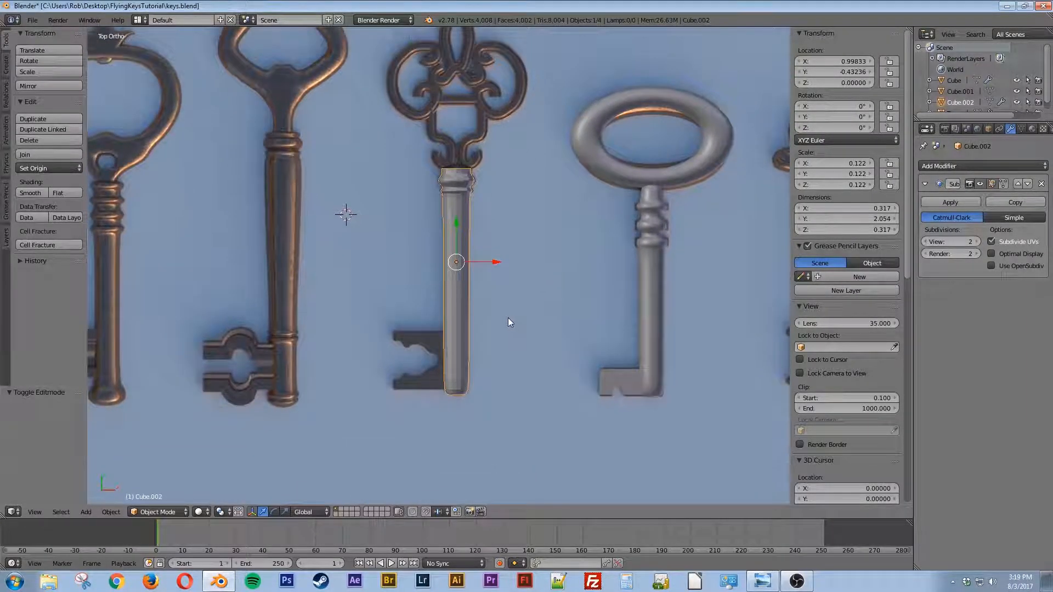
left_click(32, 192)
middle_click_drag(522, 302, 554, 287)
key("KP_7")
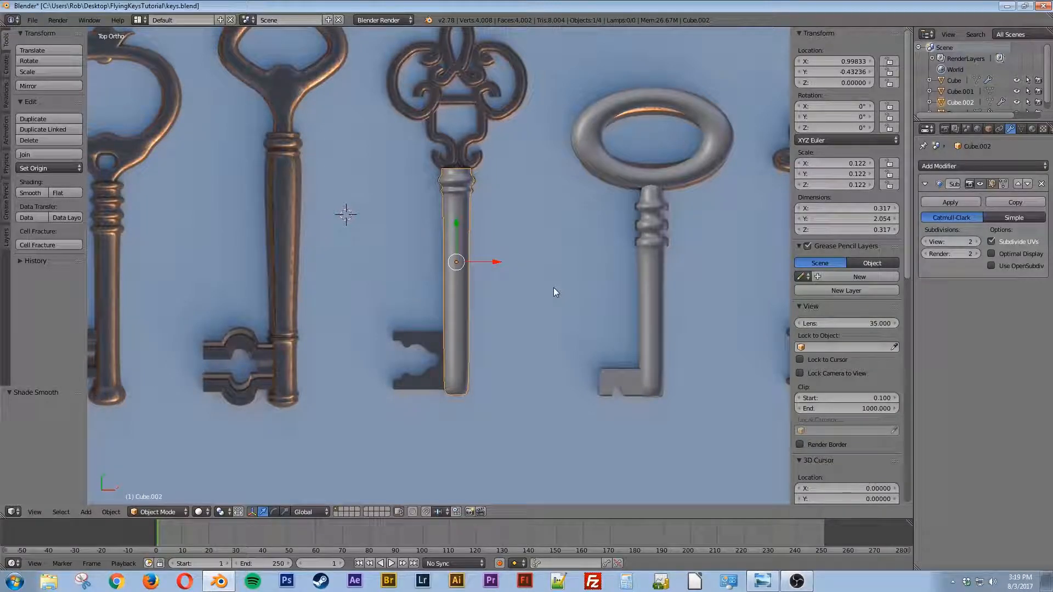
key("ctrl+s")
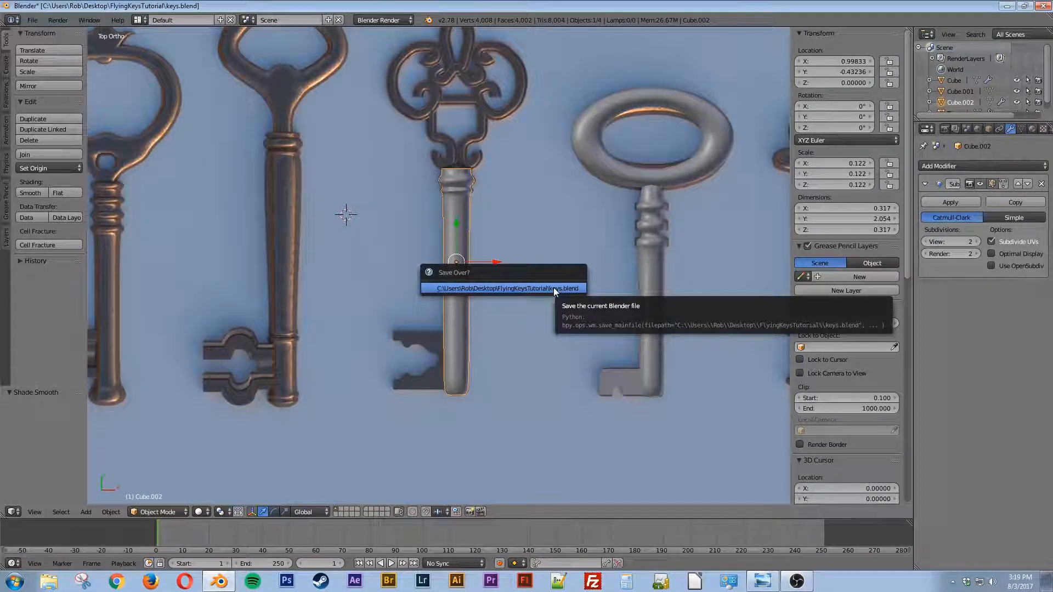
left_click(554, 288)
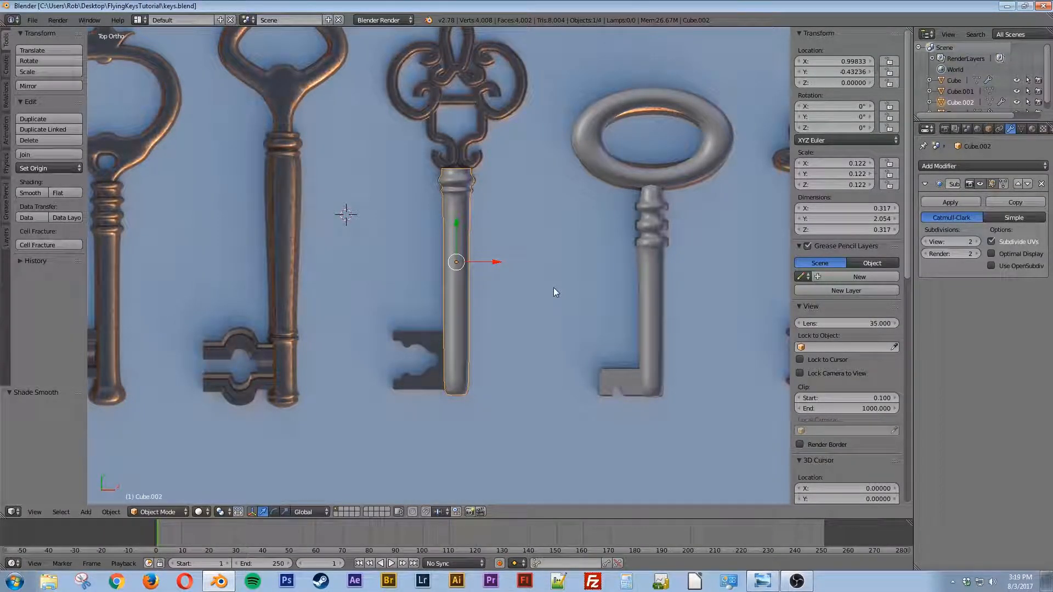
Step: Add a Bezier curve to the scene for tracing the third key's scrollwork
middle_click_drag(492, 286, 399, 354, "shift")
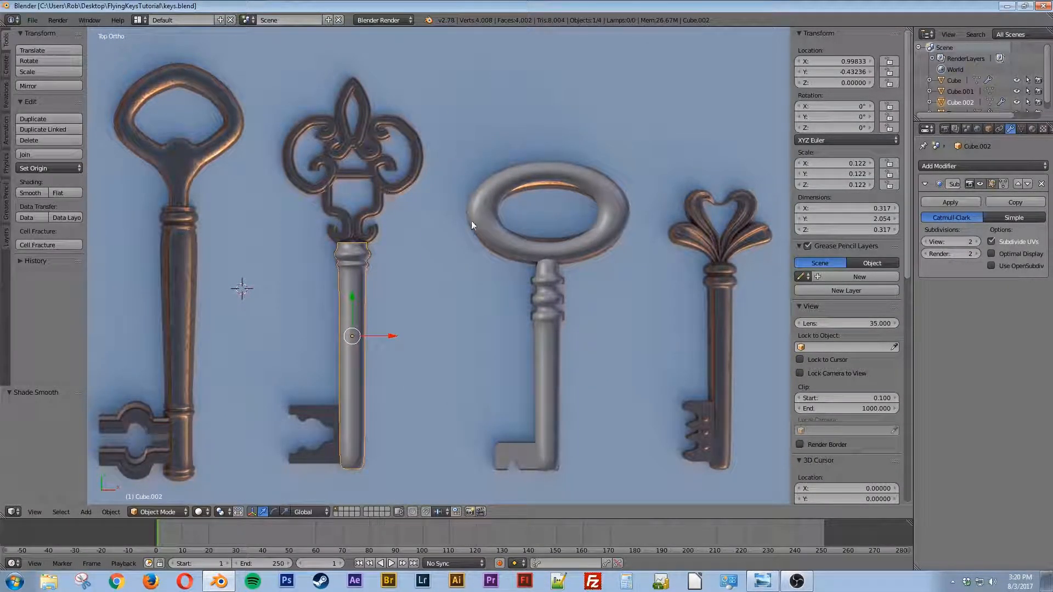
scroll(485, 232, "down", 1)
middle_click_drag(519, 289, 497, 304, "shift")
key("shift+a")
mouse_move(497, 306)
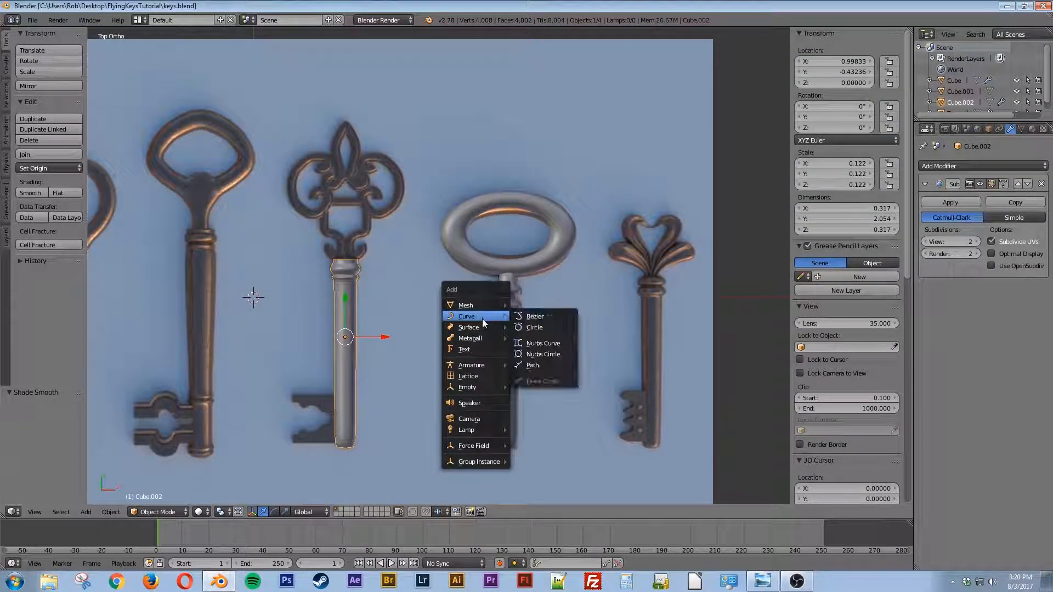
left_click(534, 316)
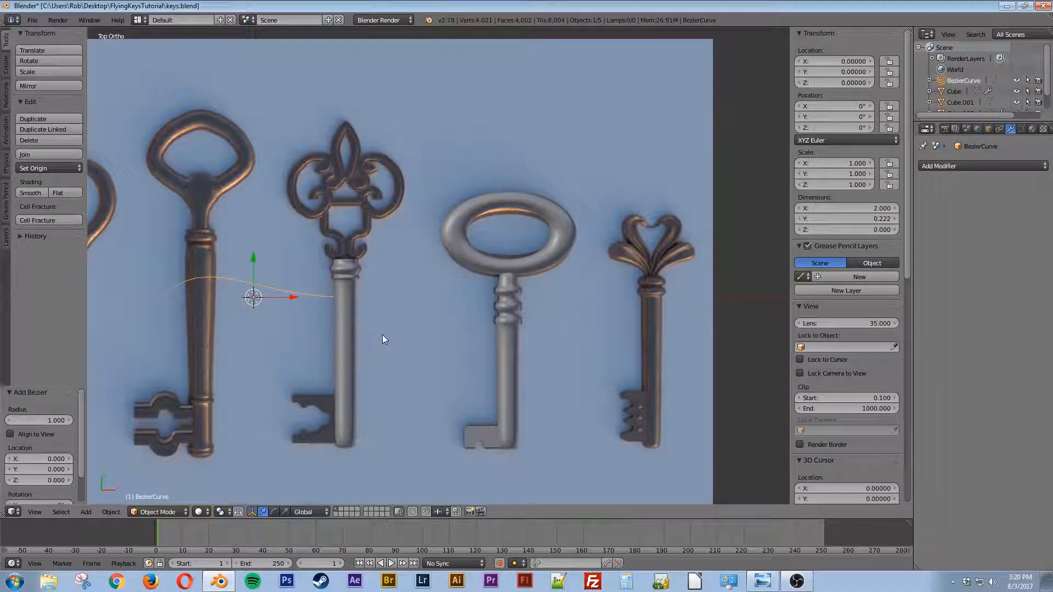
Step: Scale the Bezier curve to about 0.159 and move it about 0.920 in X and 0.525 in Y, just above the collar
key("s")
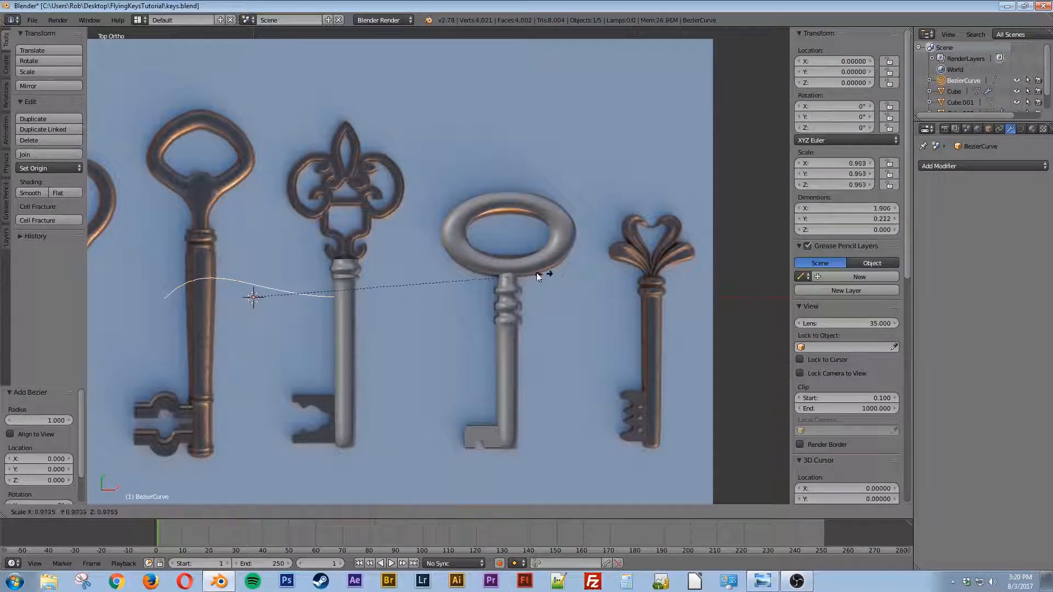
left_click(305, 290)
key("g")
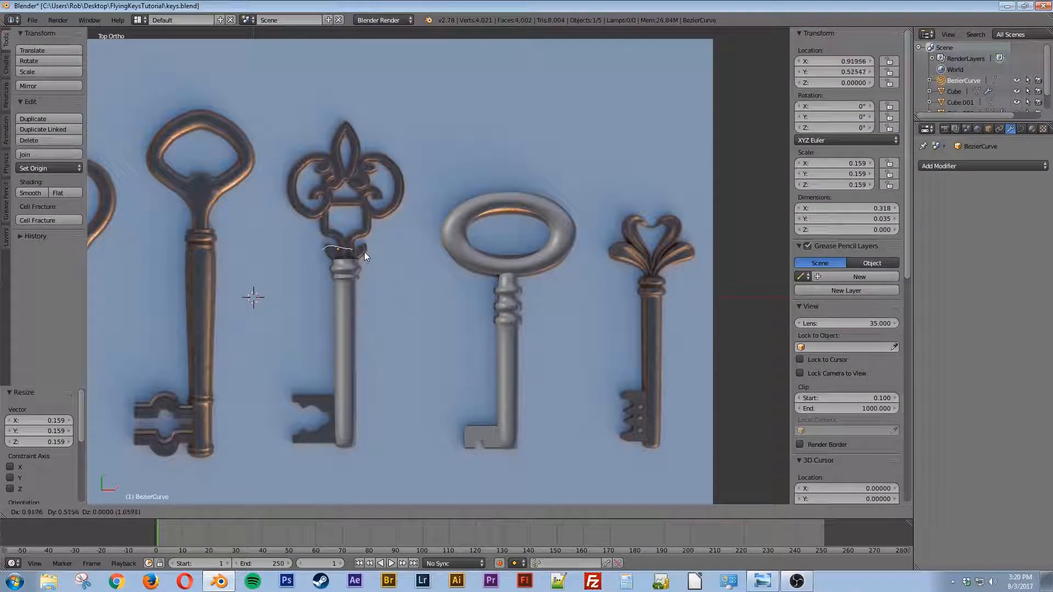
left_click(364, 254)
Step: In Edit Mode, move the curve's right control point about -0.182 in X and -0.071 in Y to the left curl's base and scale it to 0.354
middle_click_drag(361, 275, 459, 311, "shift")
scroll(459, 312, "up", 6)
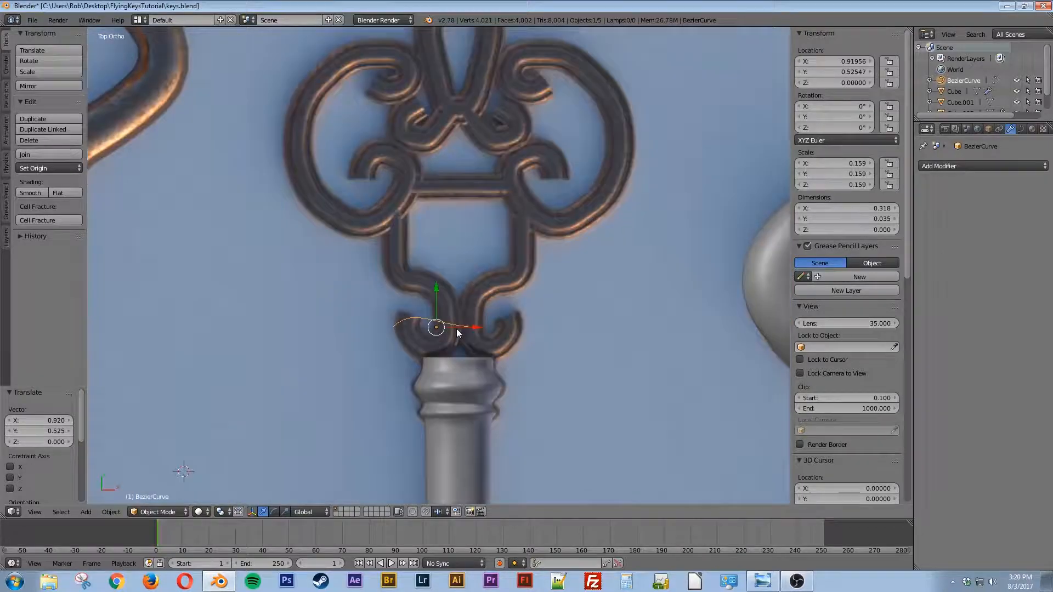
scroll(435, 323, "up", 2)
middle_click_drag(402, 357, 442, 327, "shift")
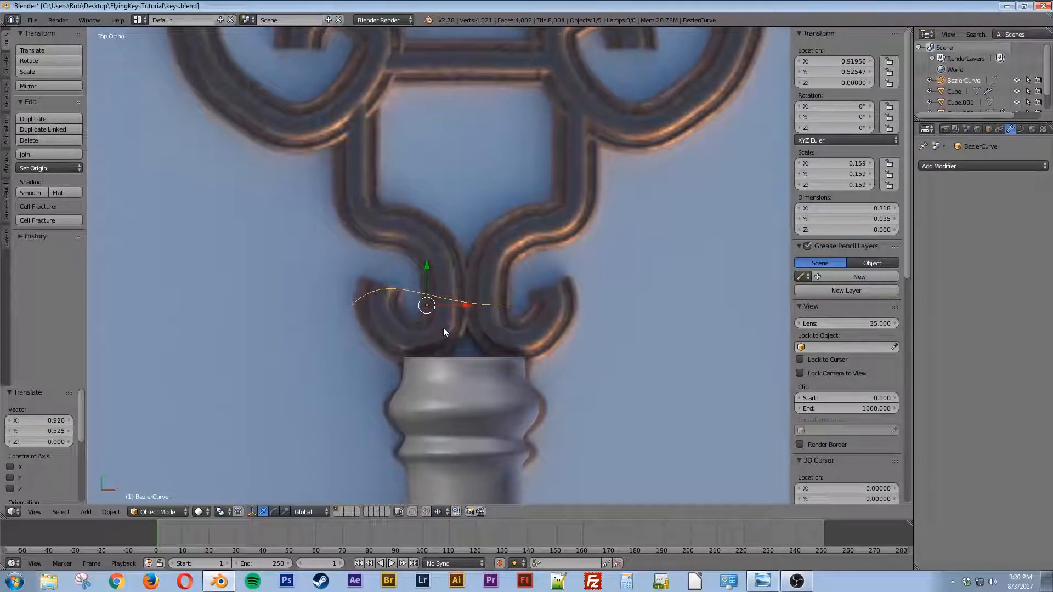
scroll(464, 335, "up", 1)
key("Tab")
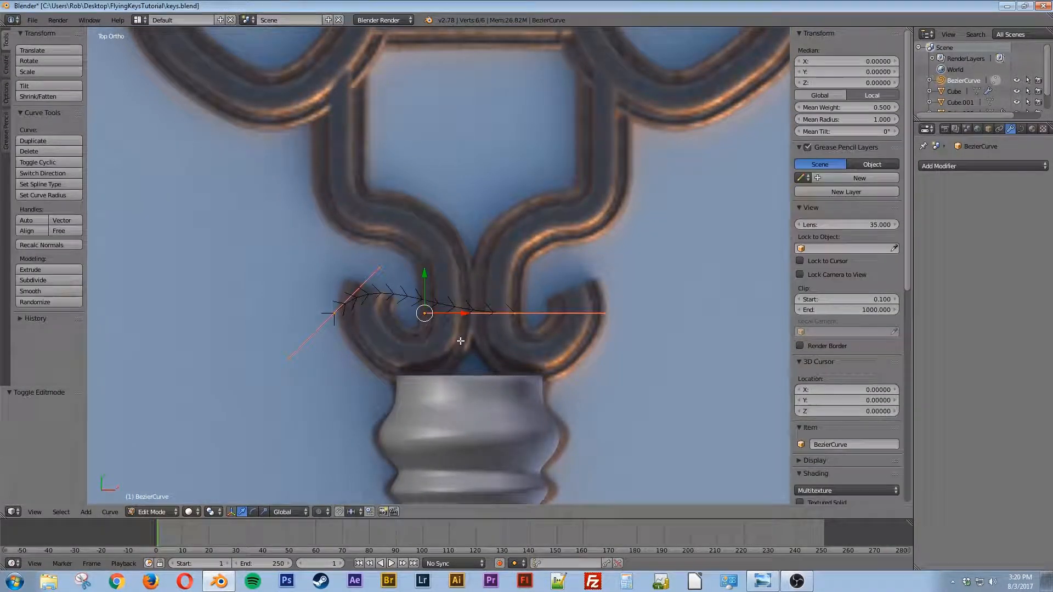
key("a")
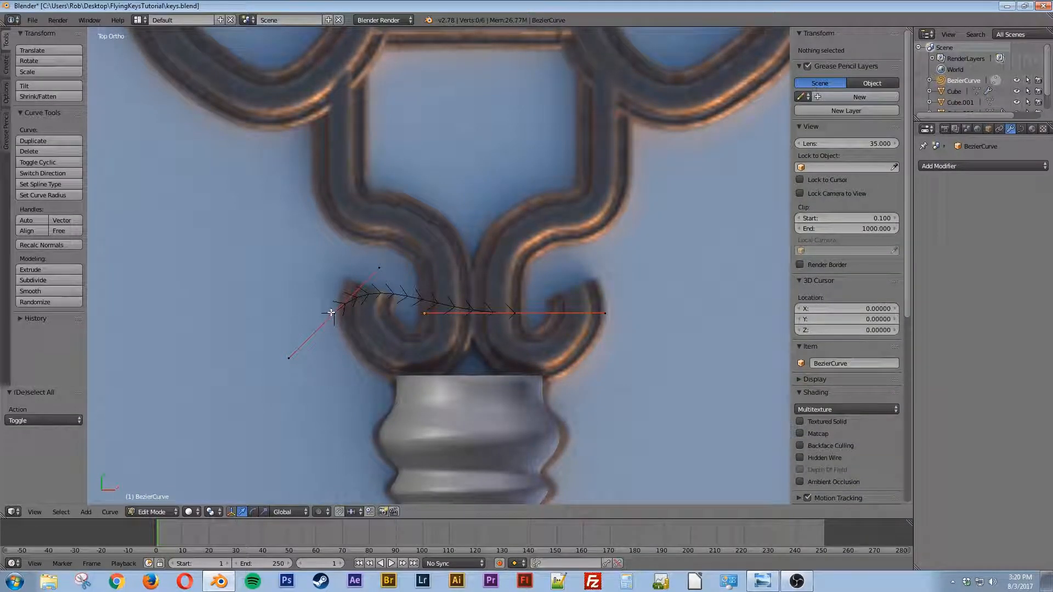
right_click(332, 313)
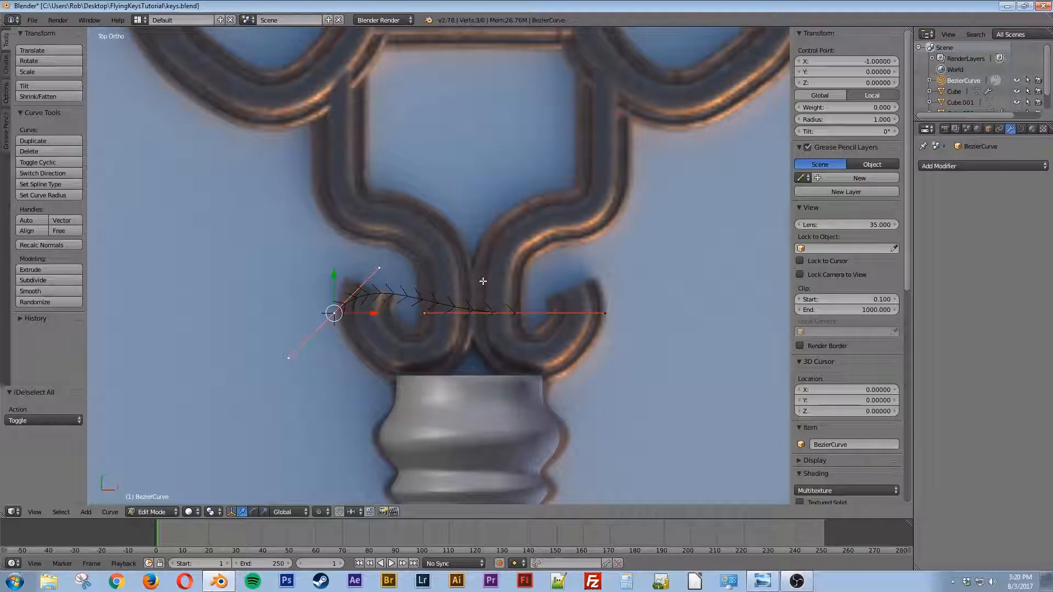
right_click(515, 313)
key("g")
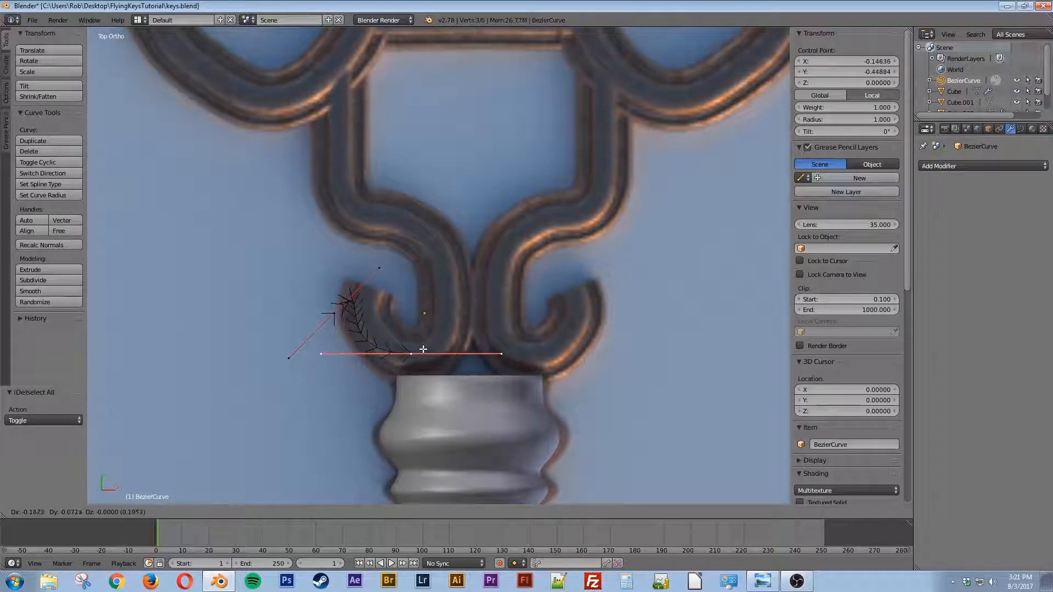
left_click(423, 346)
key("s")
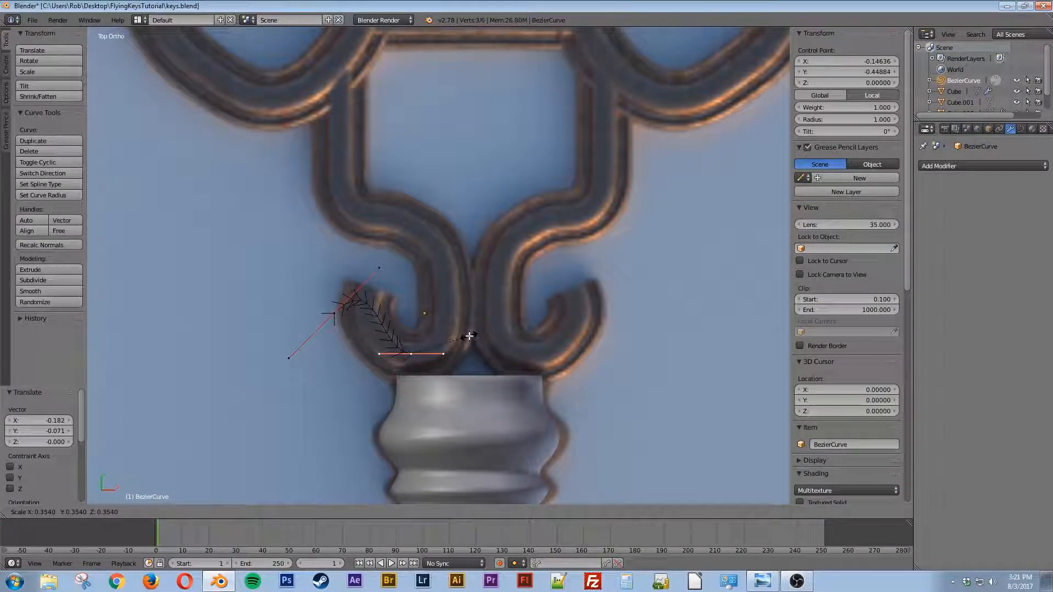
left_click(469, 335)
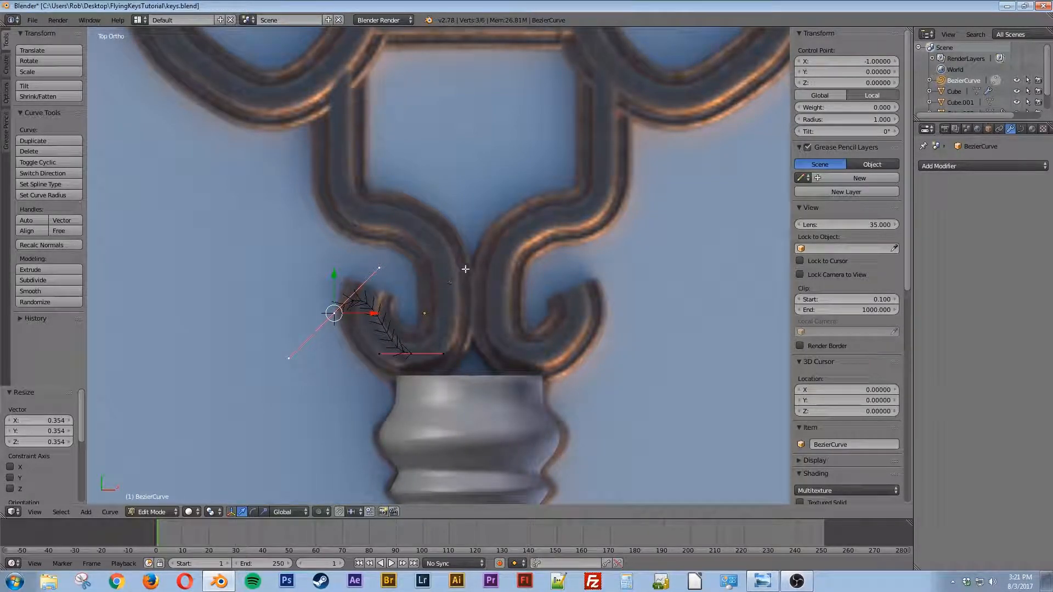
Step: Fit the other control point to the left curl's tip: scale 0.397, rotate about 144.16°, move about 0.063 in X and 0.041 in Y
key("s")
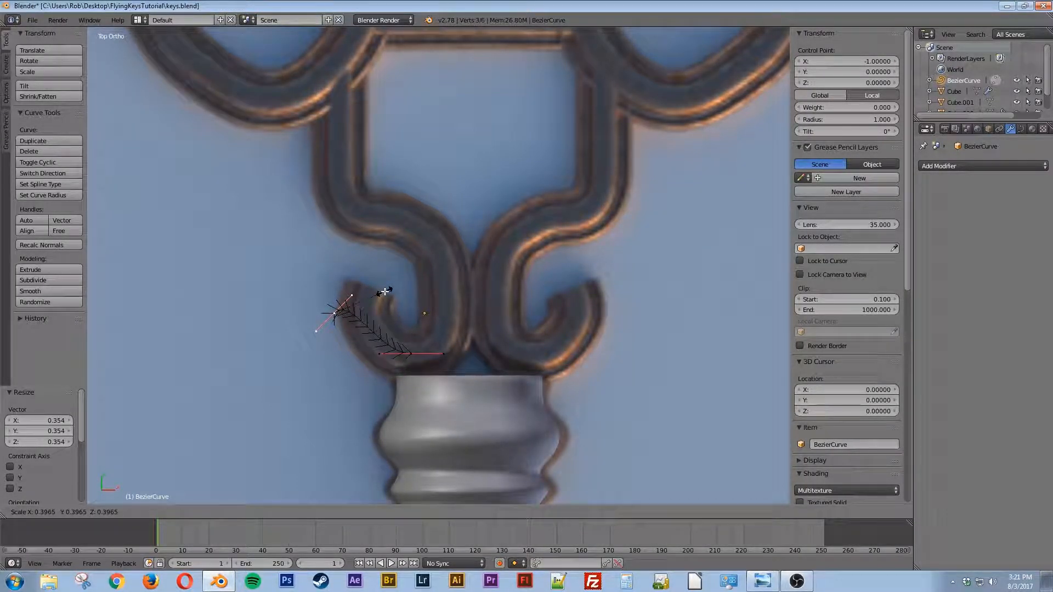
left_click(385, 292)
key("r")
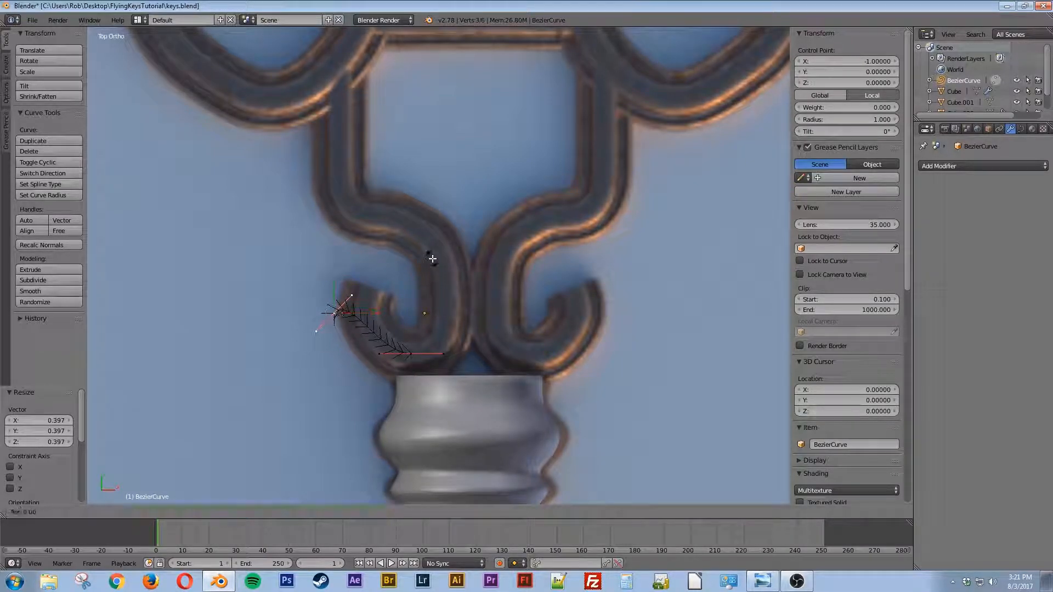
left_click(304, 378)
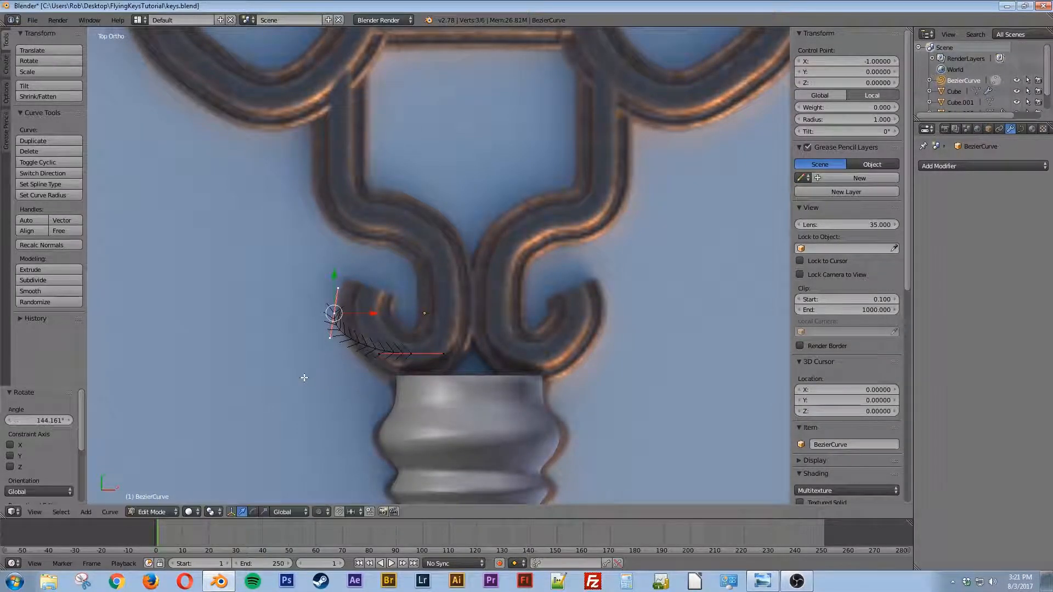
key("g")
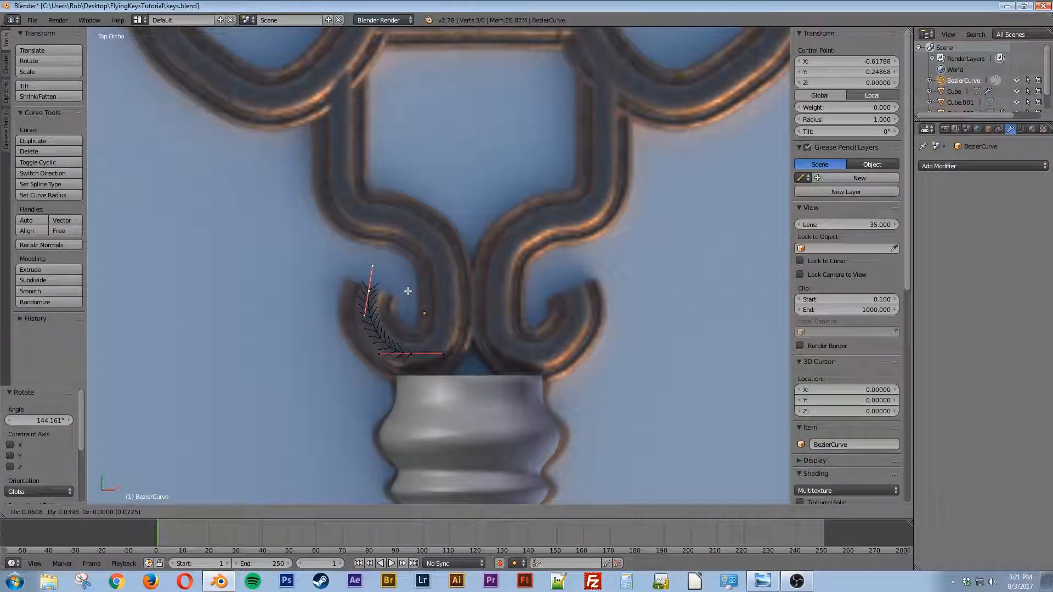
left_click(408, 290)
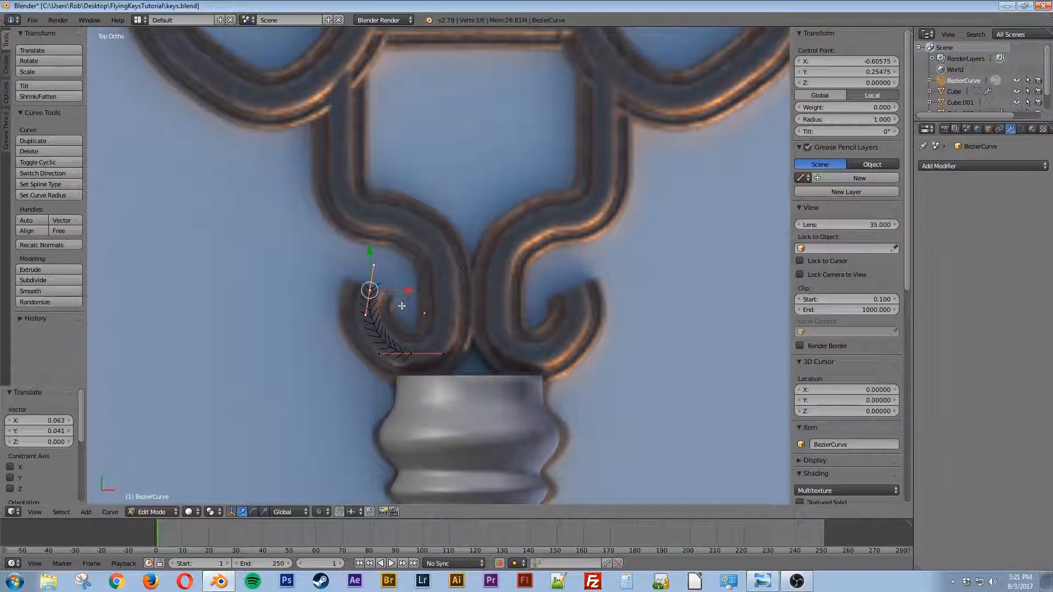
Step: Shift the curl's base control point about 0.005 in X and -0.003 in Y, and scale the tip point's handles to about 1.613
right_click(411, 354)
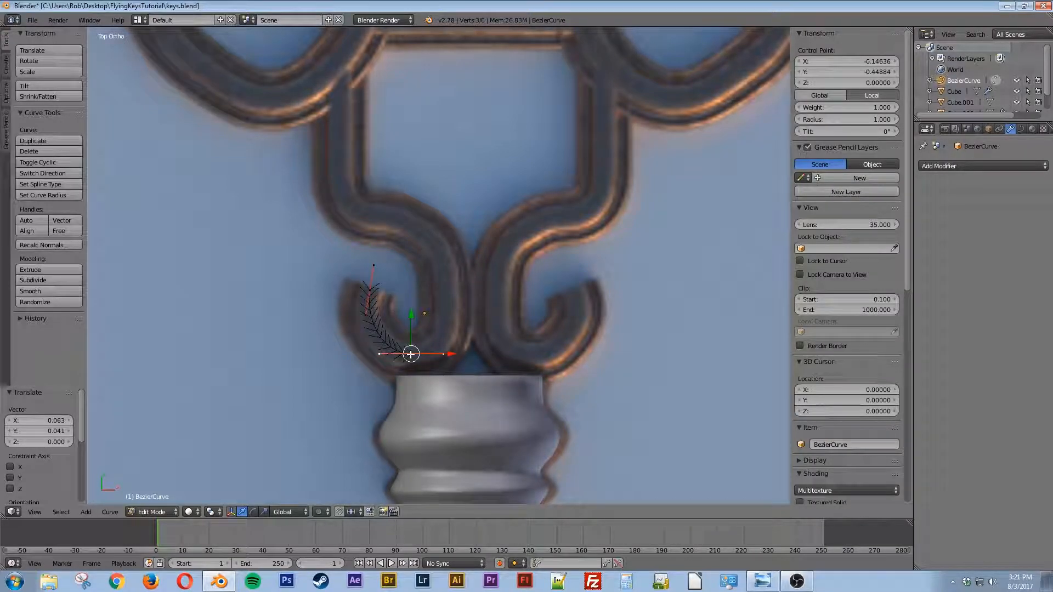
key("g")
left_click(411, 357)
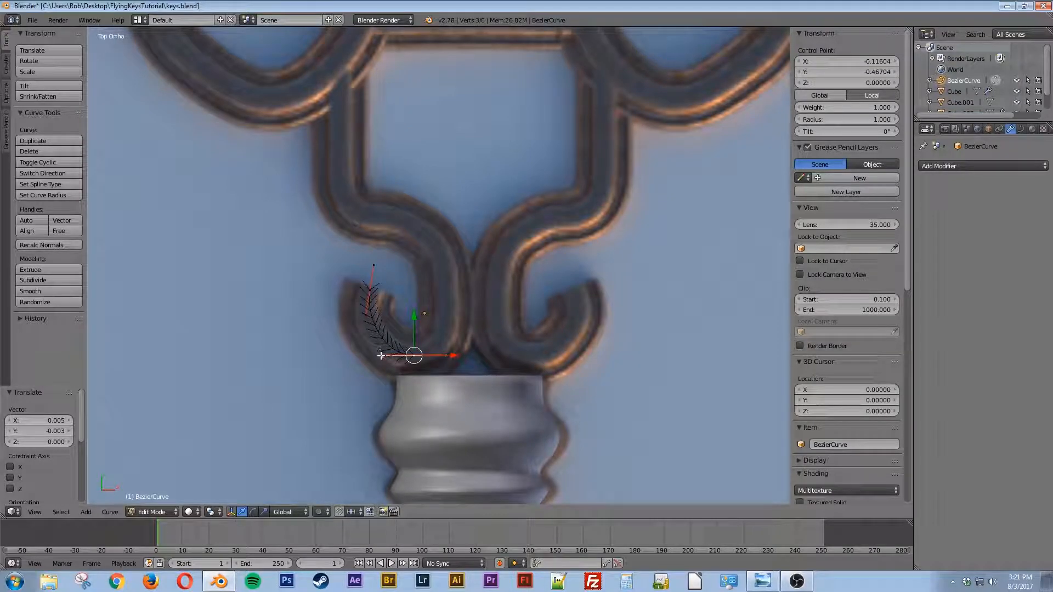
right_click(364, 316)
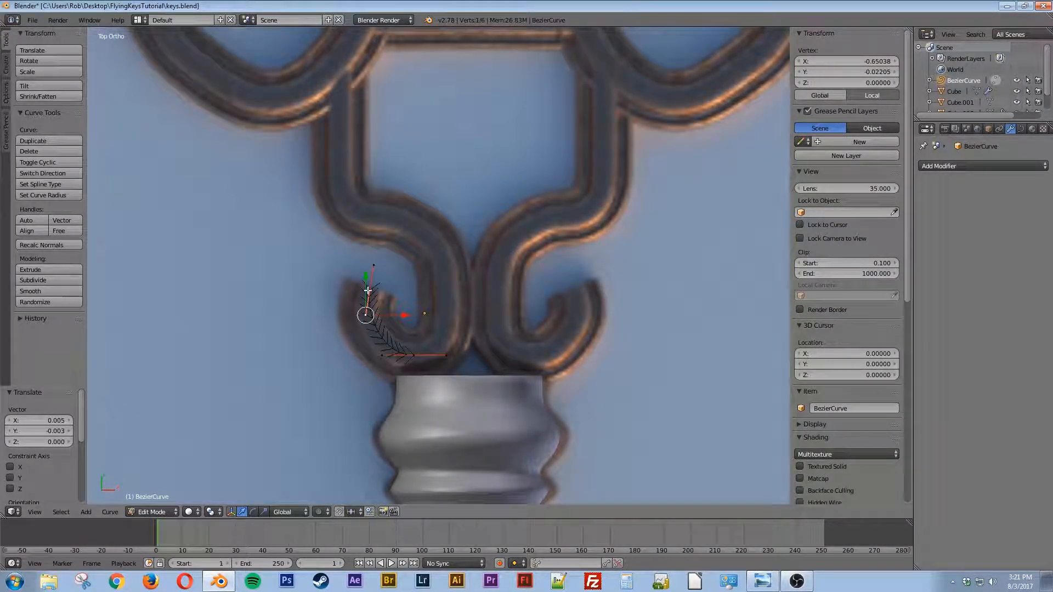
right_click(370, 290)
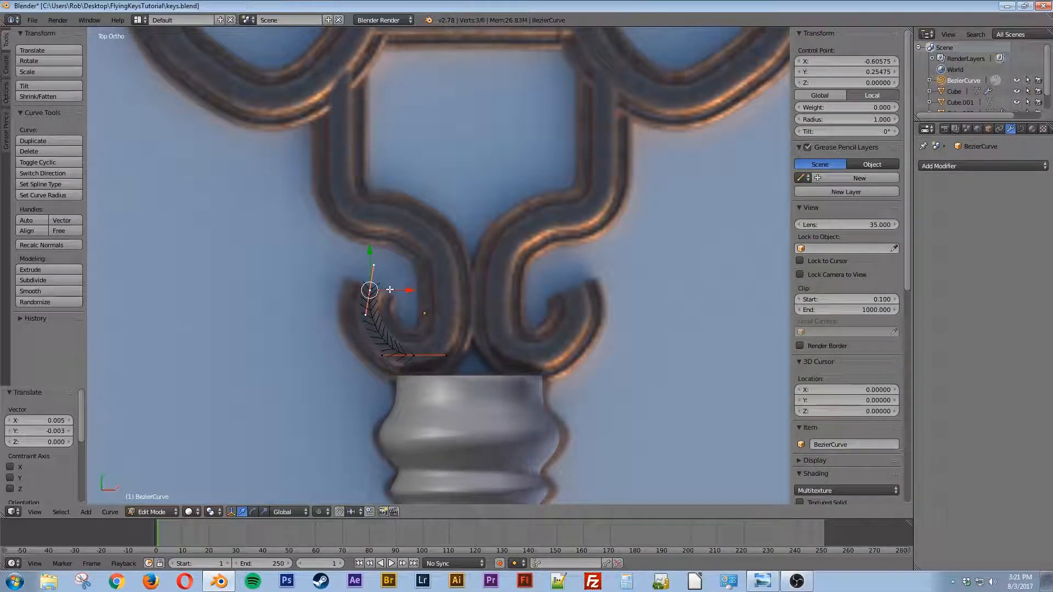
key("s")
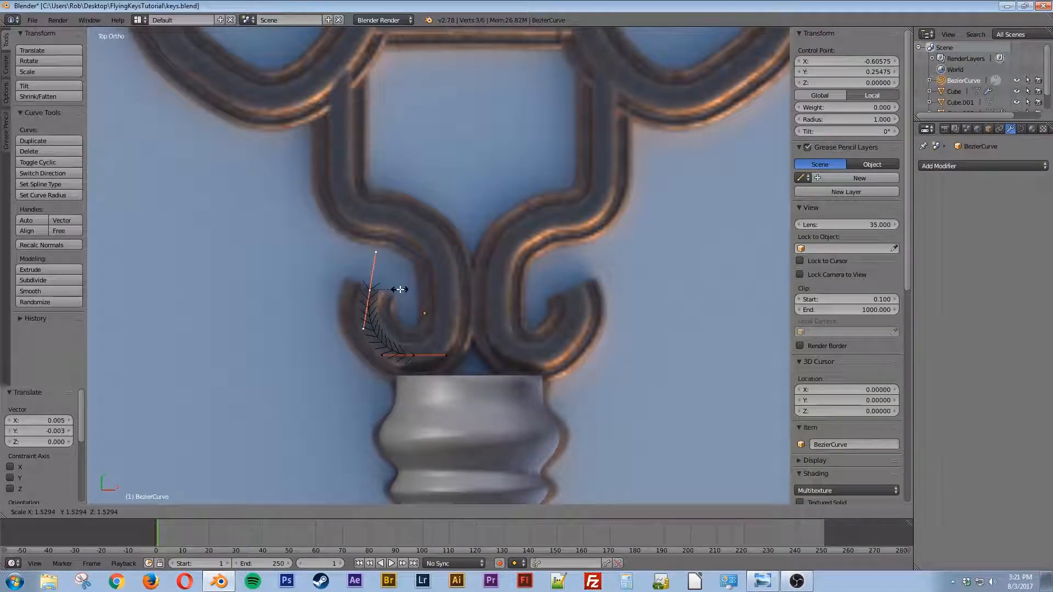
left_click(402, 289)
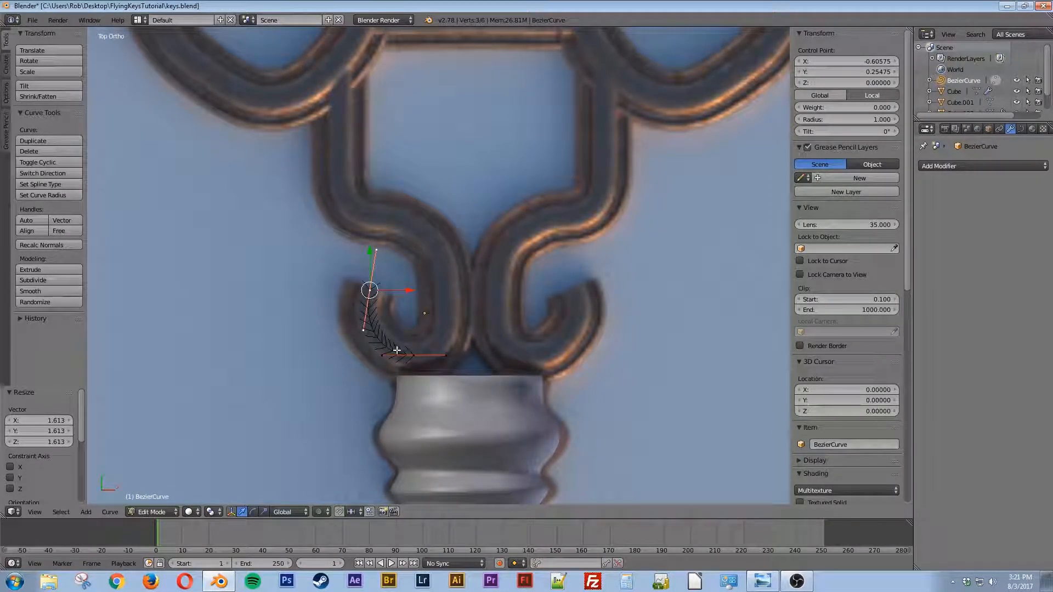
Step: Extrude the left curl's base point about 0.056 in X and 0.097 in Y up the curl's inner side, and rotate it about -88.96°
right_click(413, 356)
key("e")
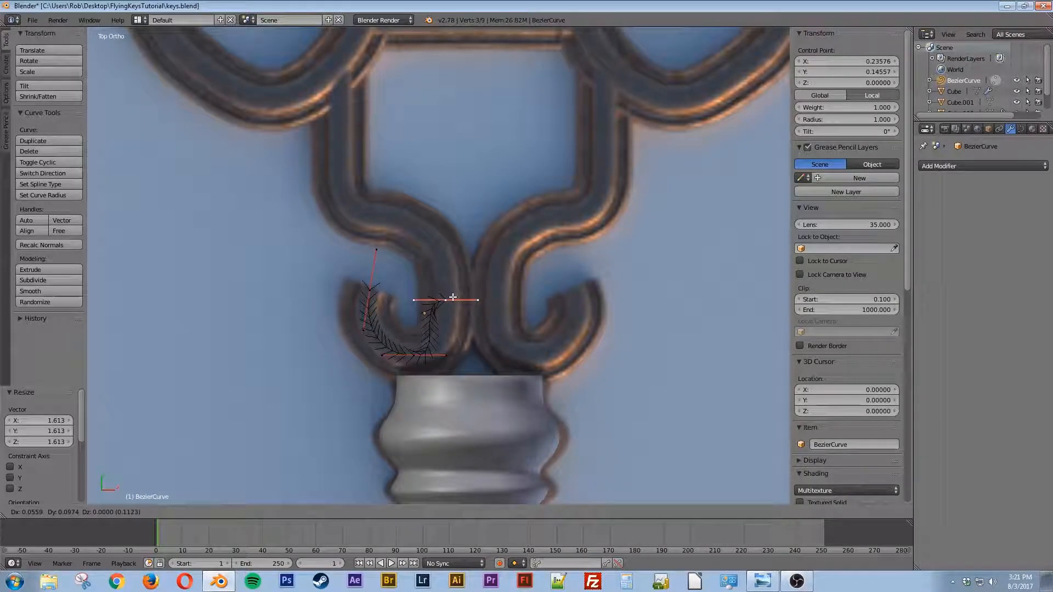
left_click(446, 301)
key("r")
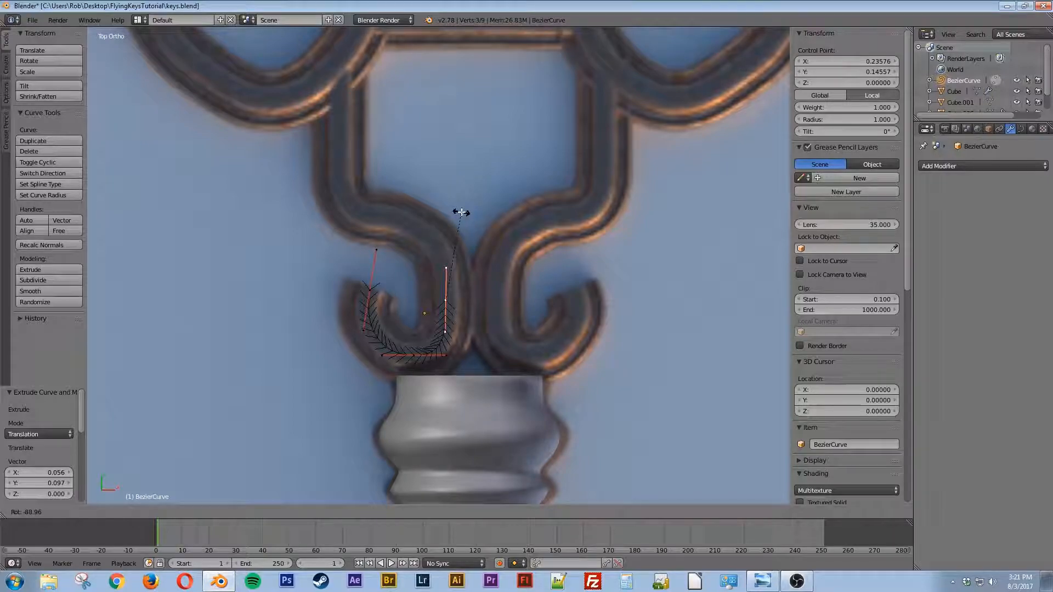
left_click(460, 212)
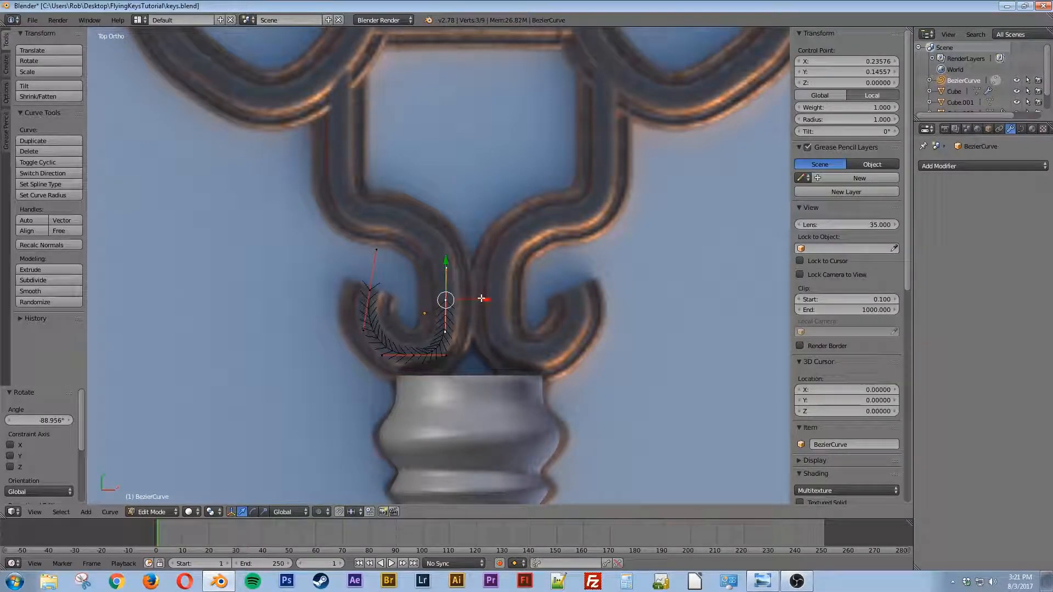
Step: Extrude a point about -0.039 in X and 0.117 in Y, rotate it about -55.13°, shift it -0.008 in X and 0.003 in Y, and rotate -8.95°
key("e")
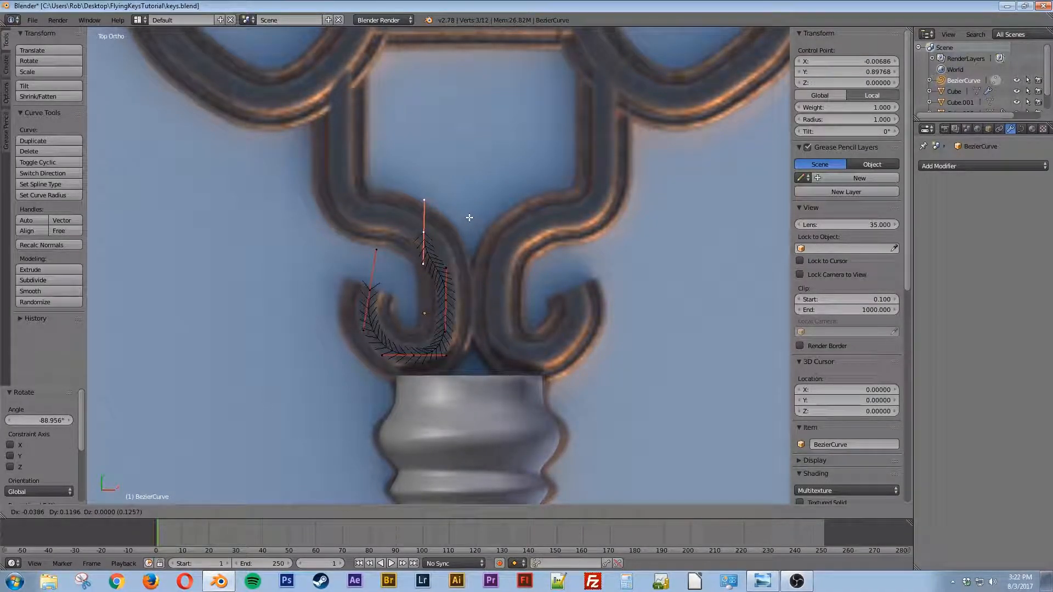
left_click(468, 219)
key("r")
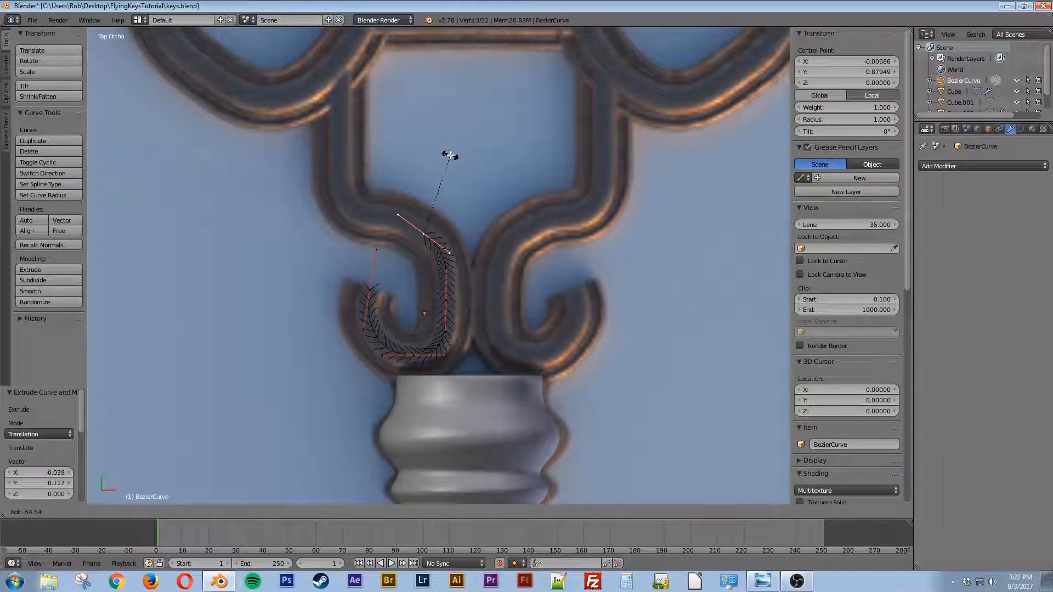
left_click(449, 154)
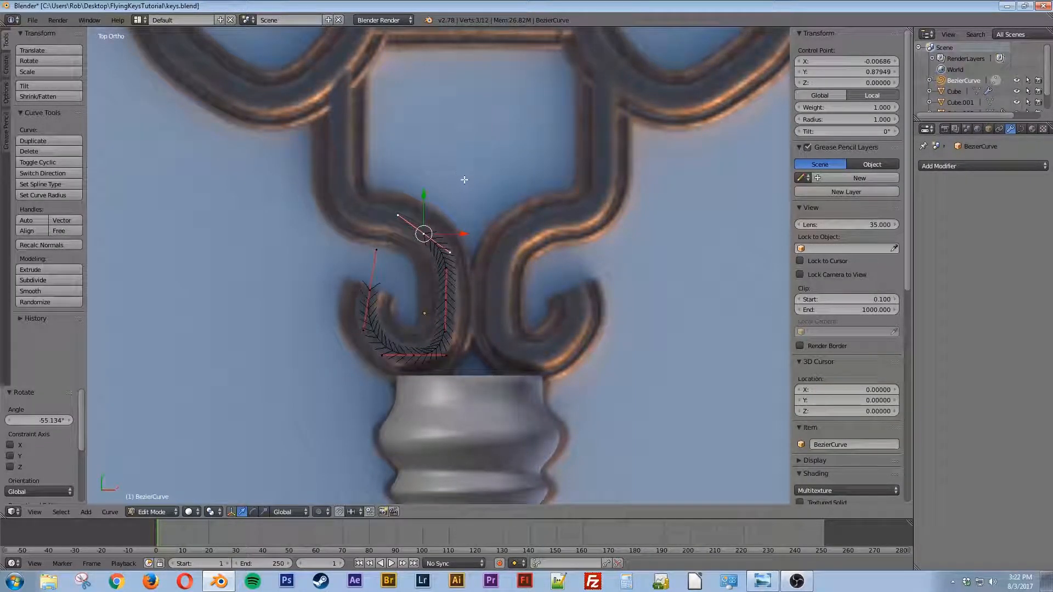
key("g")
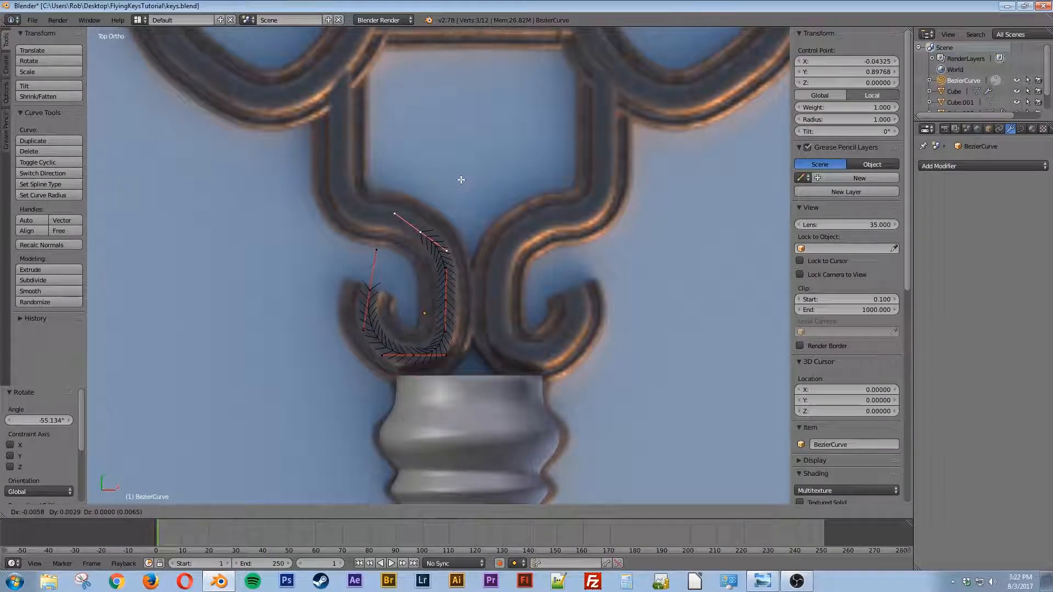
left_click(464, 181)
key("r")
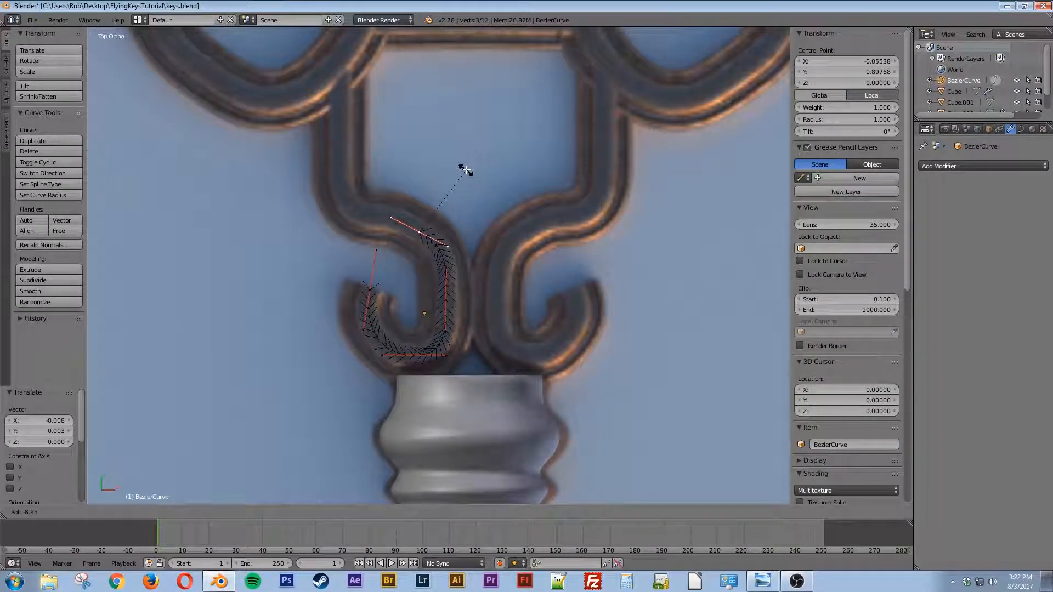
left_click(465, 171)
Step: Extrude a point about -0.121 in X and 0.047 in Y to the lower-left bend, rotate it about 14.87°, and nudge it 0.001 in X and Y
key("e")
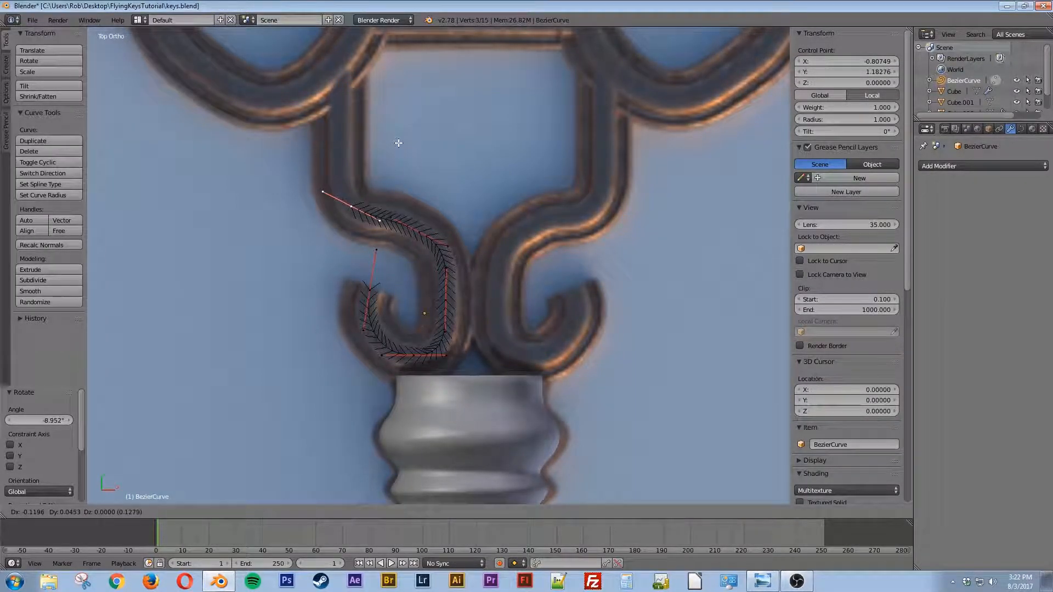
left_click(400, 142)
key("r")
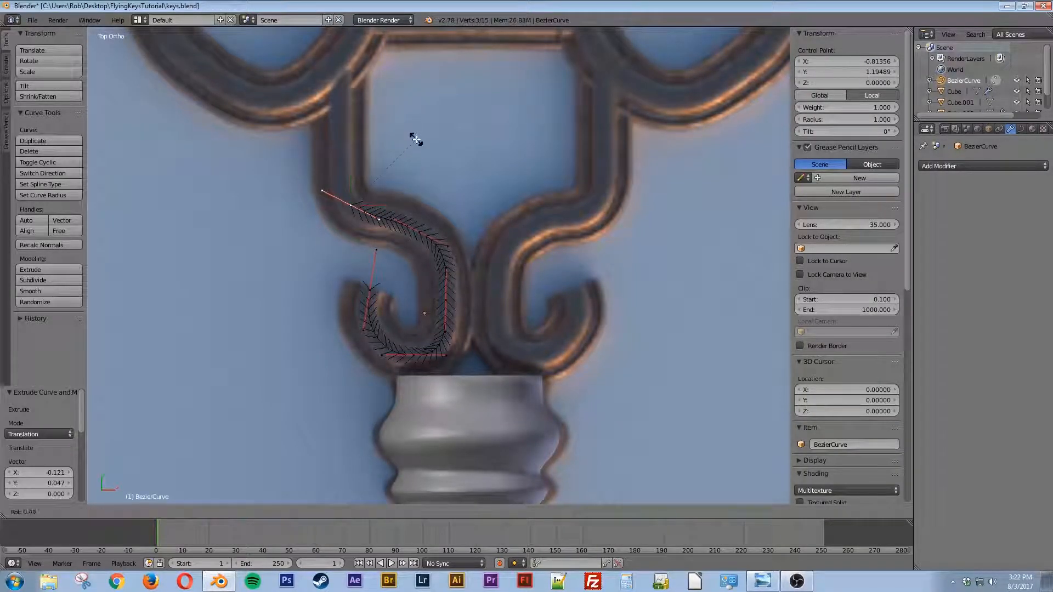
left_click(444, 151)
key("g")
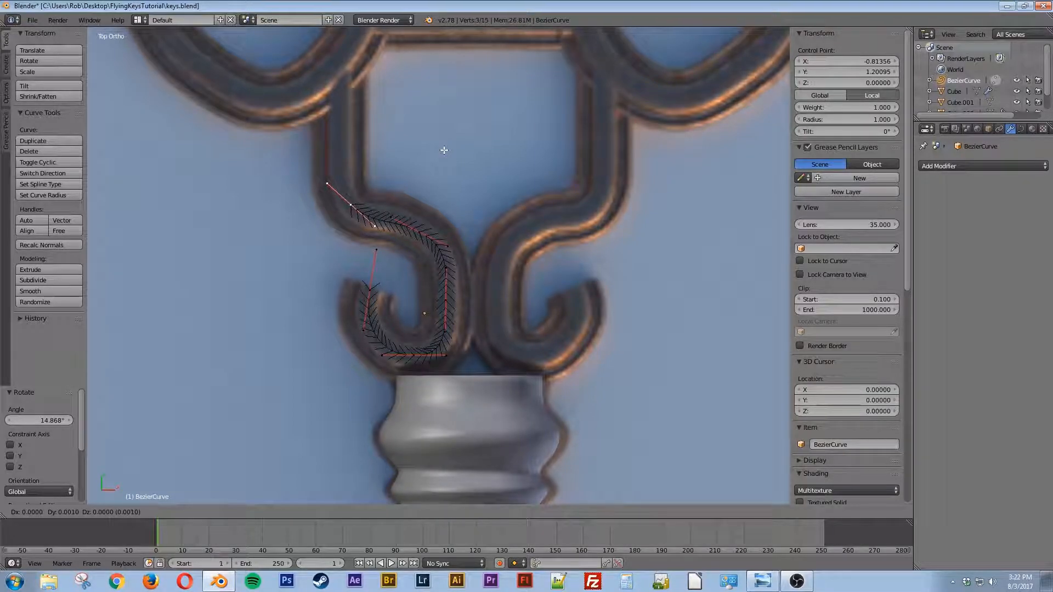
left_click(444, 150)
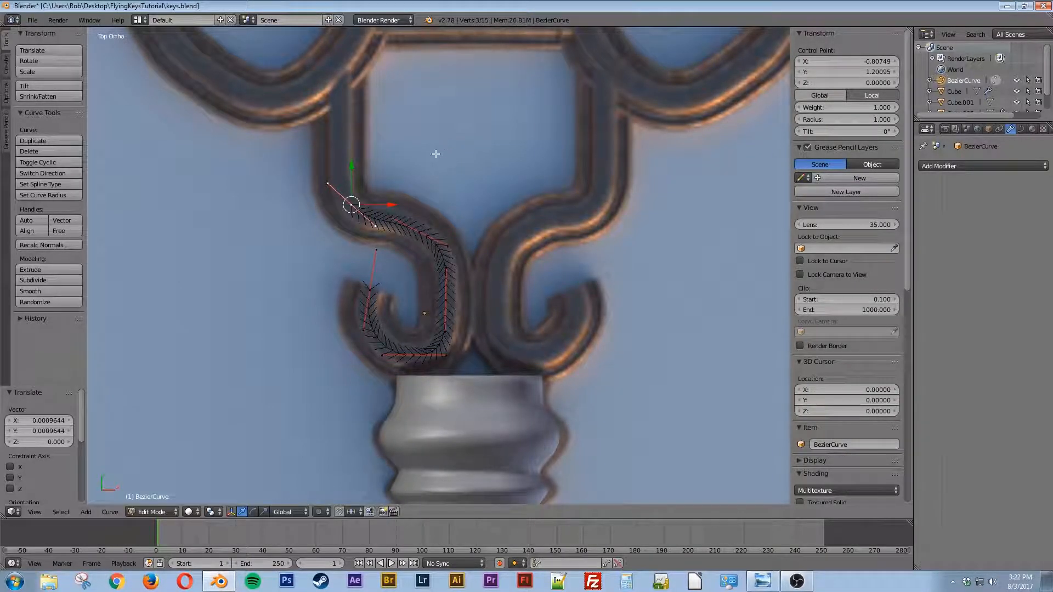
Step: Extrude a point about -0.041 in X and 0.207 in Y up the left upright, rotate it about 52.34°, and shift it 0.018 in X and -0.005 in Y
key("e")
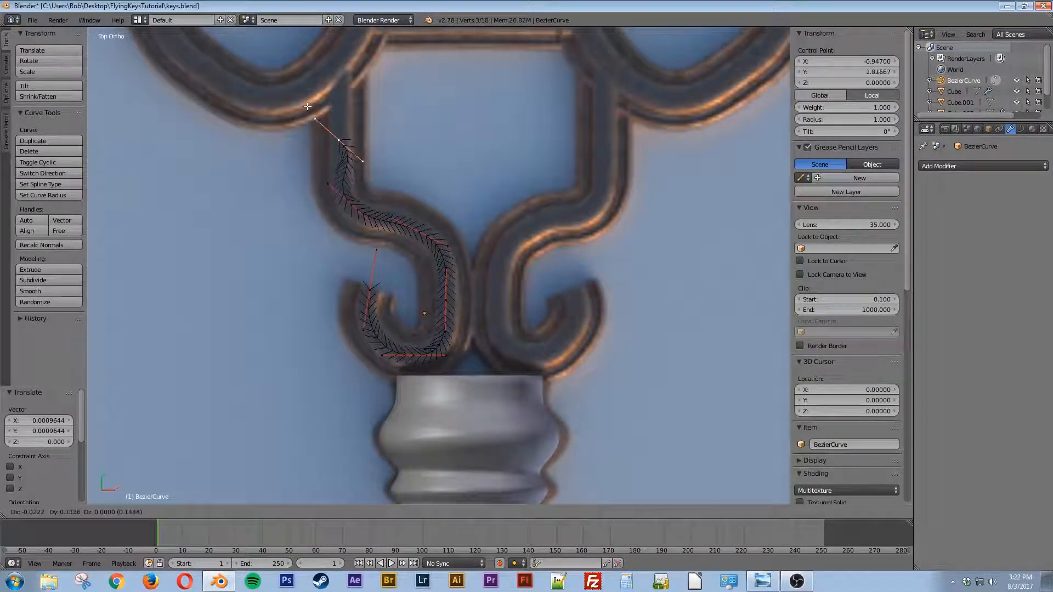
left_click(296, 57)
key("r")
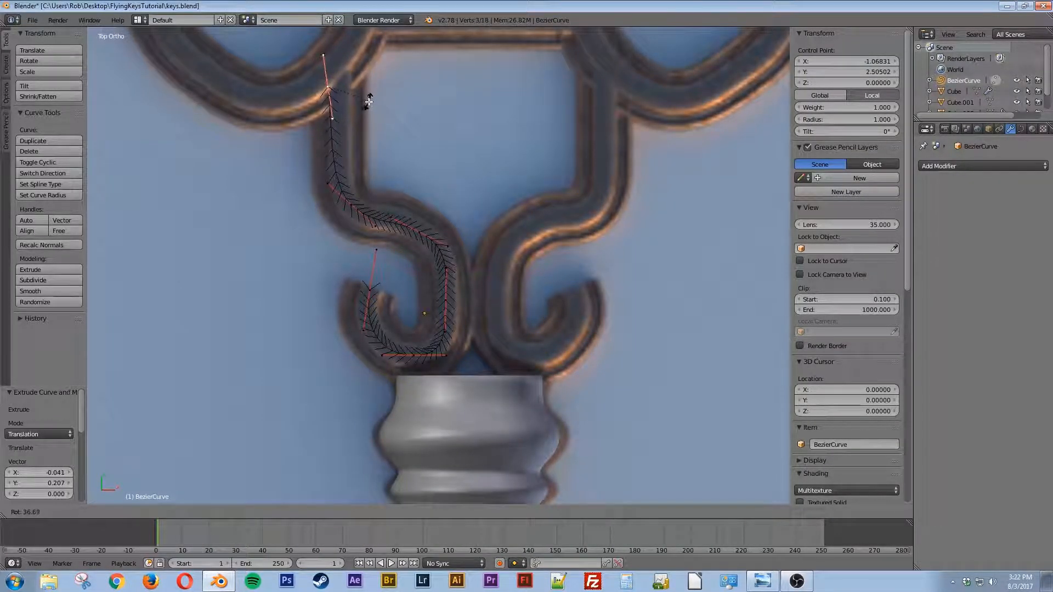
left_click(360, 108)
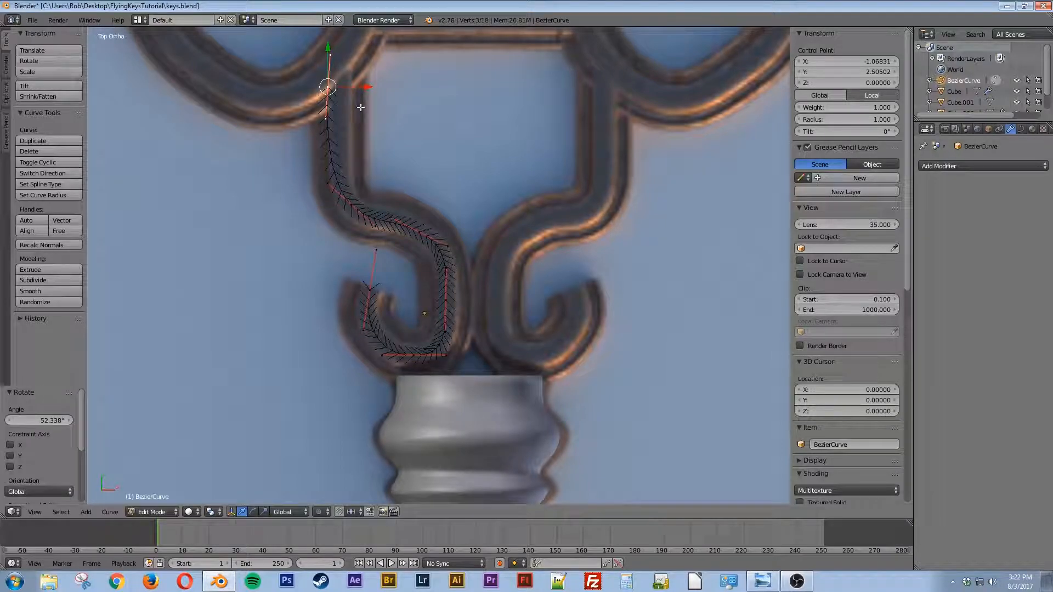
key("g")
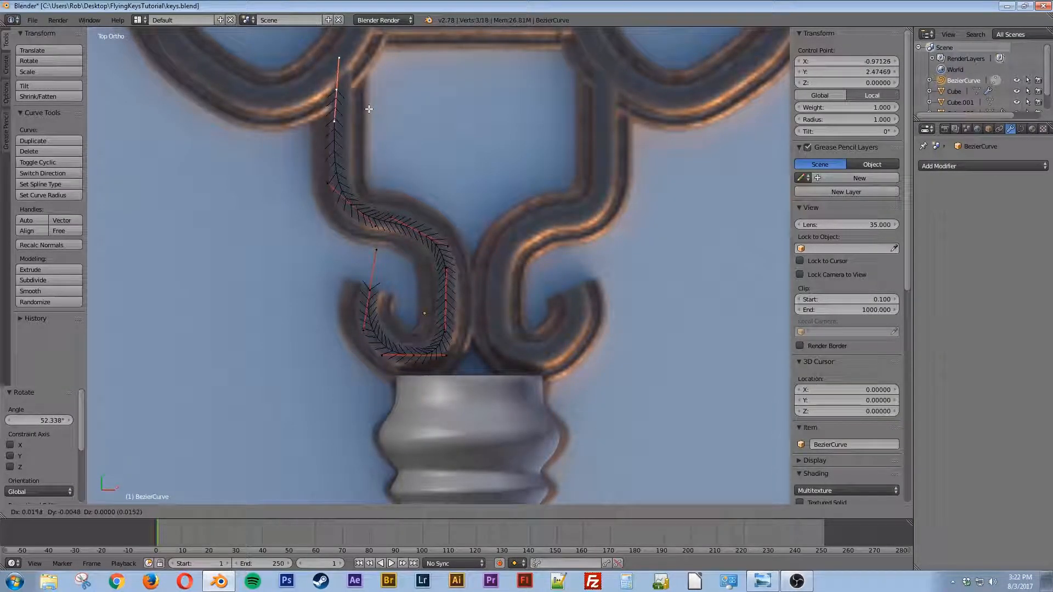
left_click(371, 109)
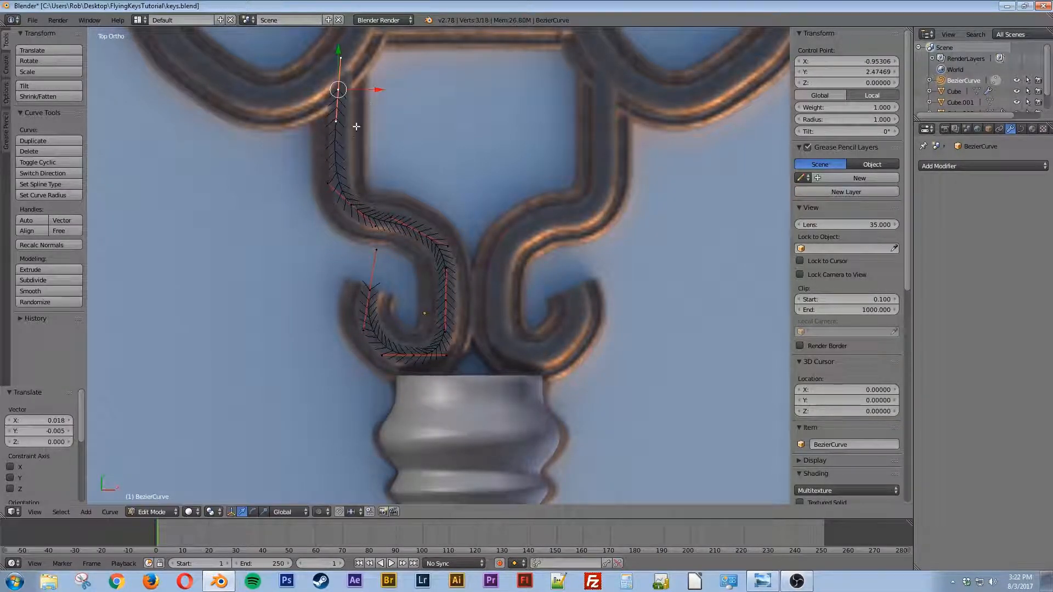
Step: Move the lower-left bend point's upper handle about 0.014 in X and 0.008 in Y, and the point itself -0.002 in X and 0.003 in Y
right_click(326, 183)
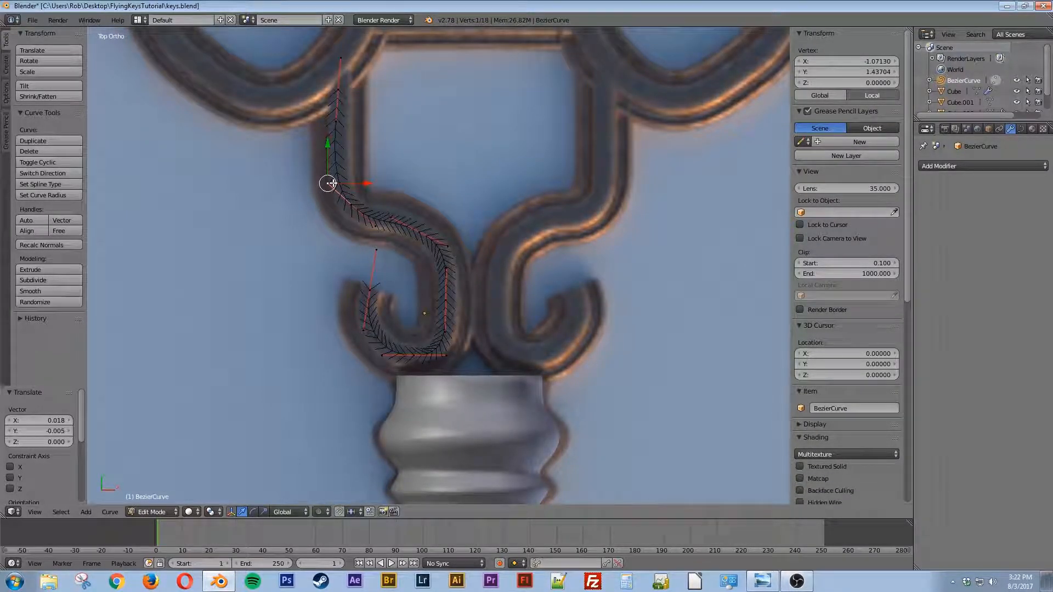
key("g")
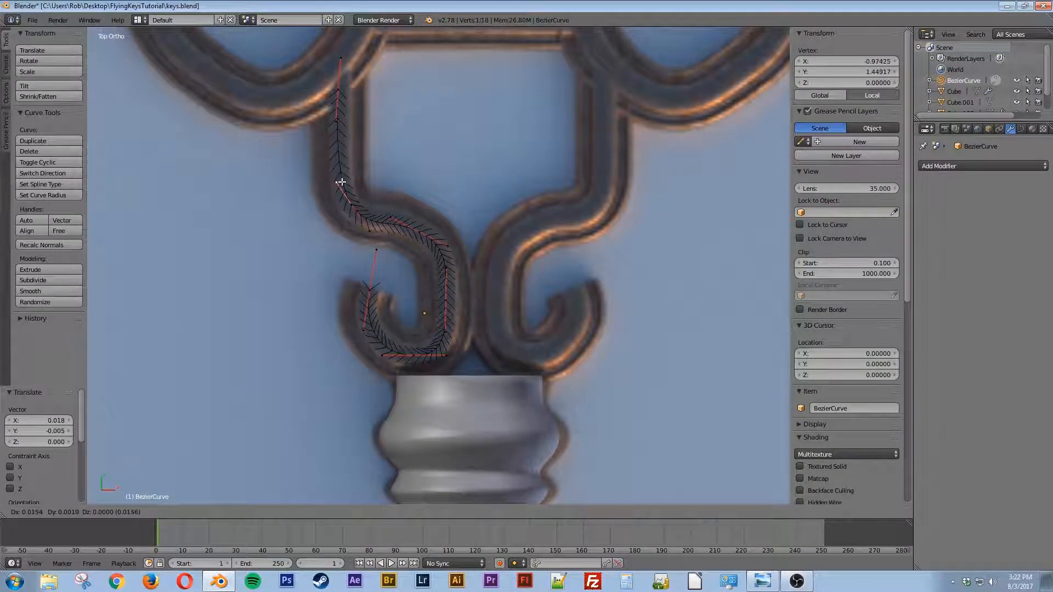
right_click(335, 182)
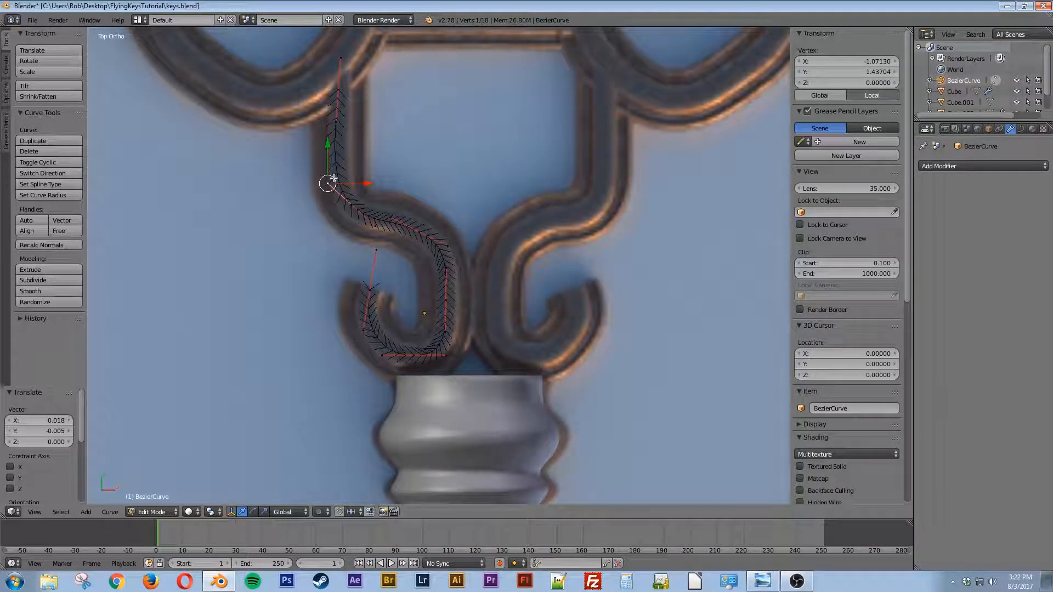
key("g")
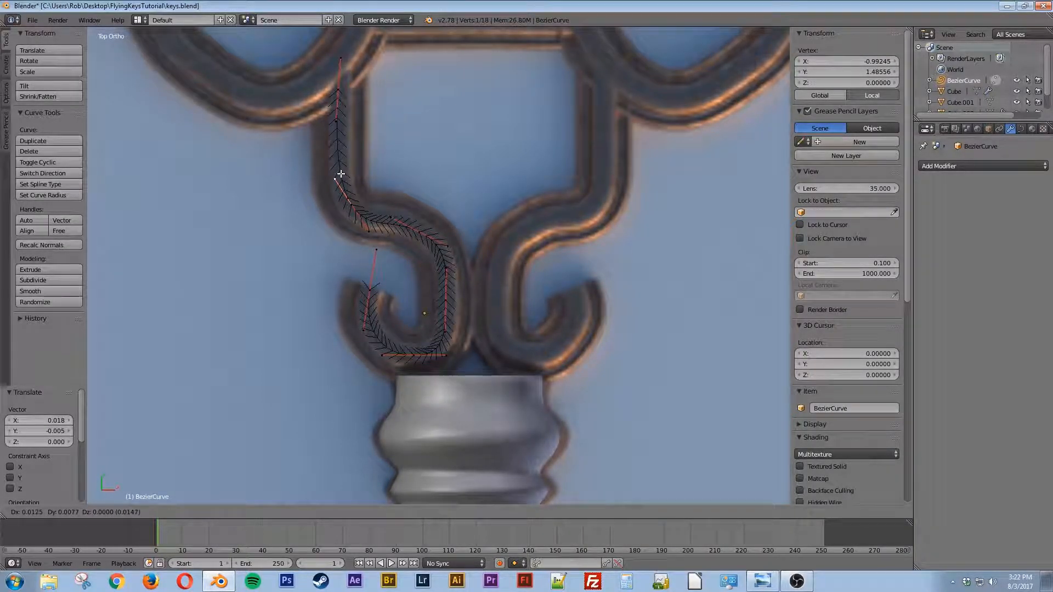
left_click(336, 172)
key("g")
right_click(336, 181)
right_click(351, 204)
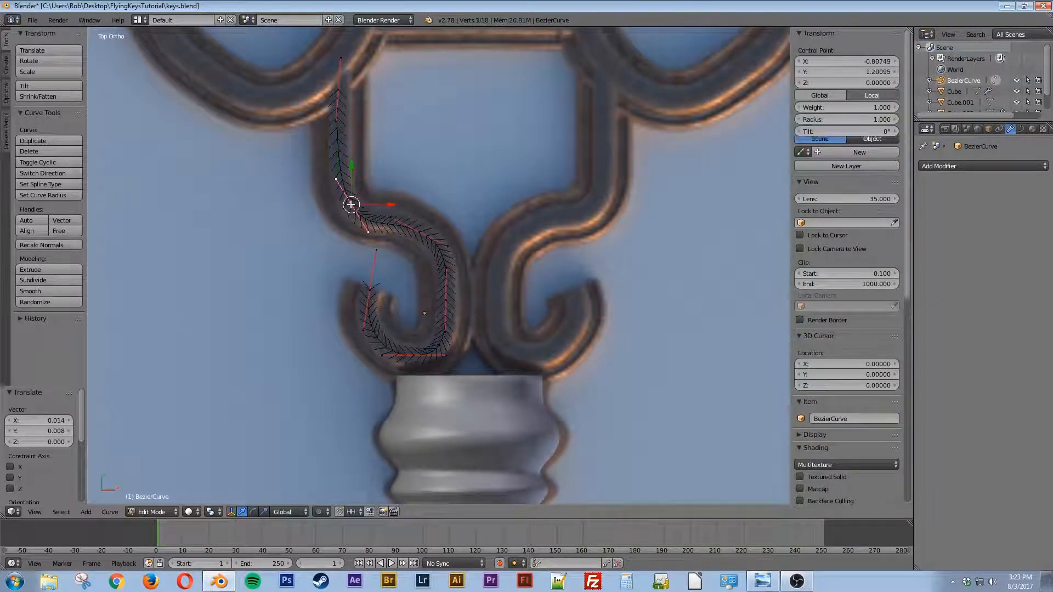
key("g")
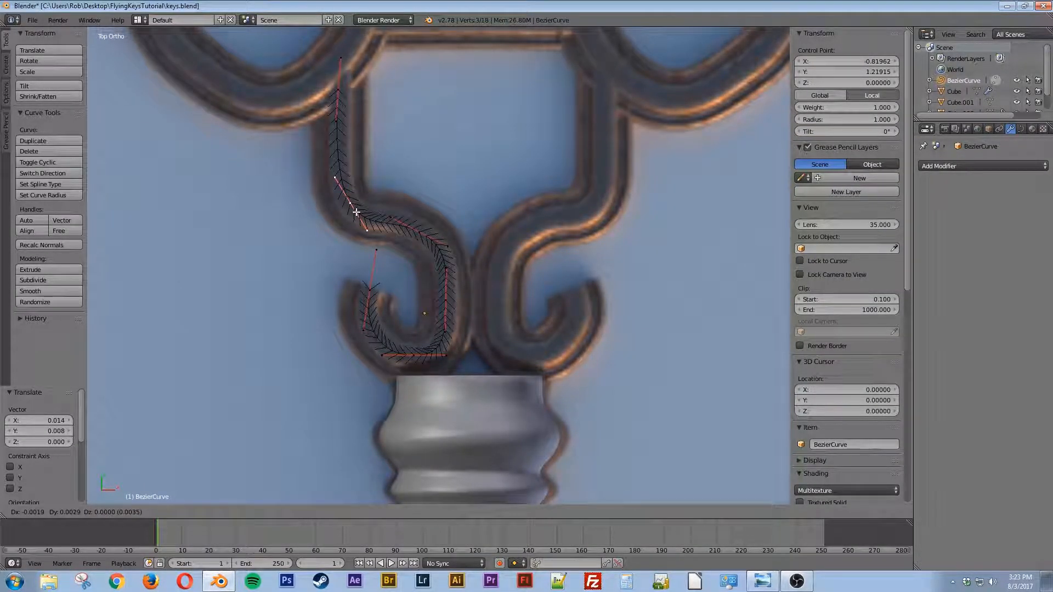
left_click(356, 213)
Step: Straighten the upright's top control point by moving it about 0.002 in Y and rotating it about -4.57°
right_click(337, 90)
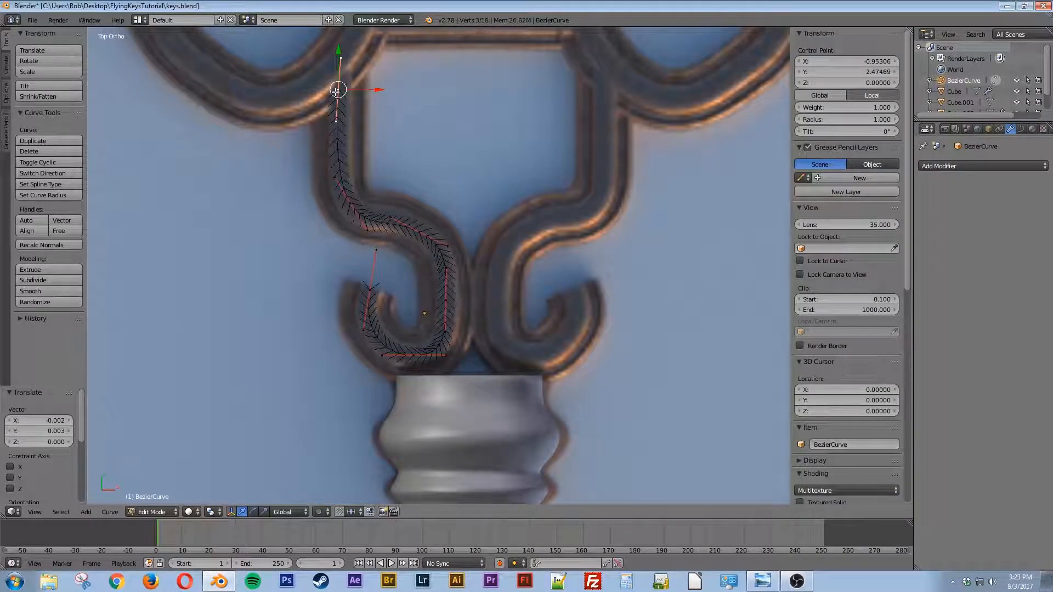
key("g")
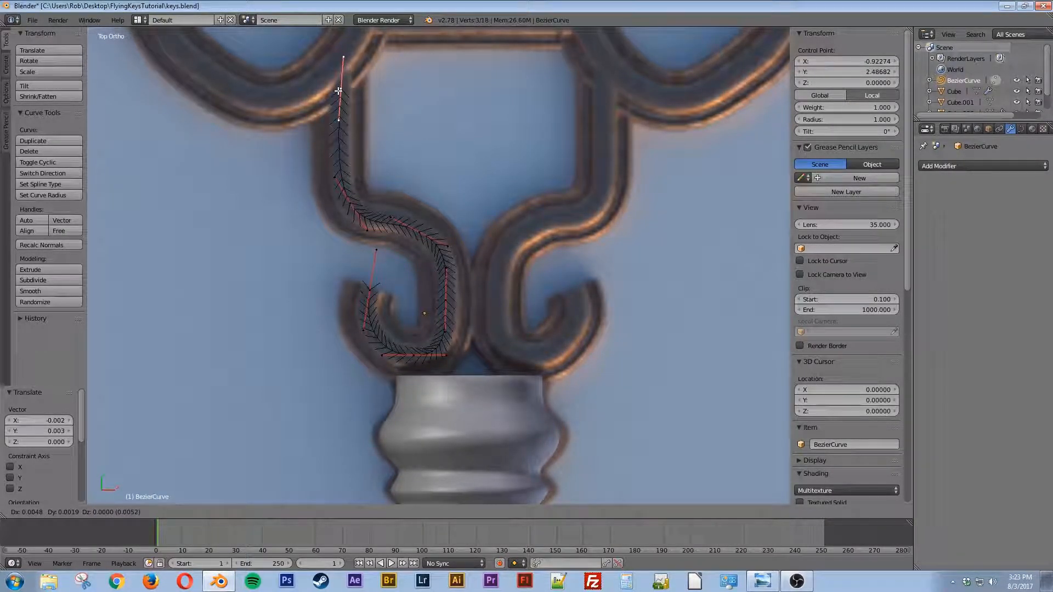
left_click(337, 93)
key("r")
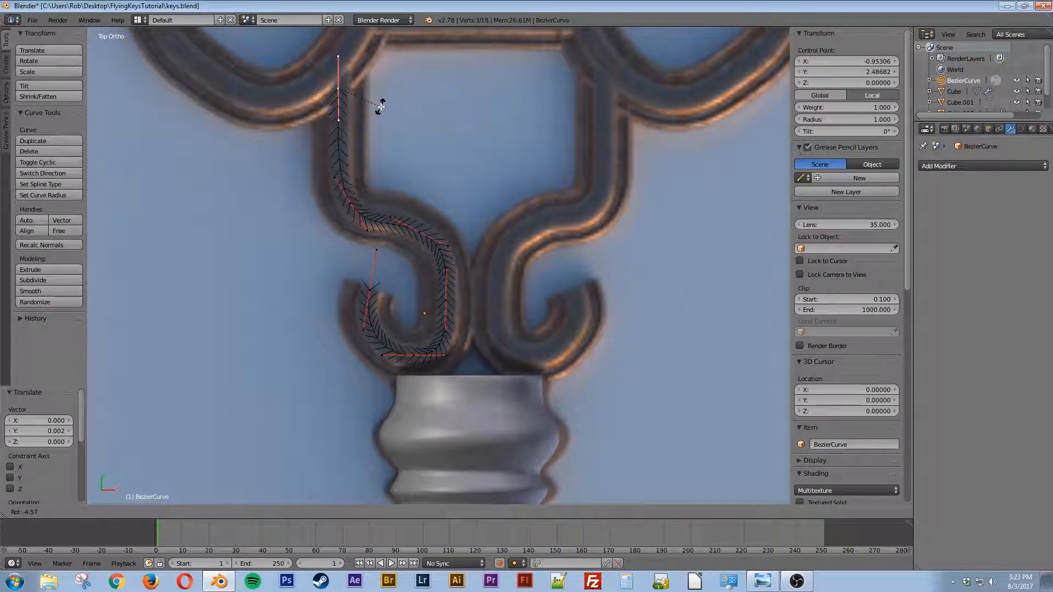
left_click(381, 106)
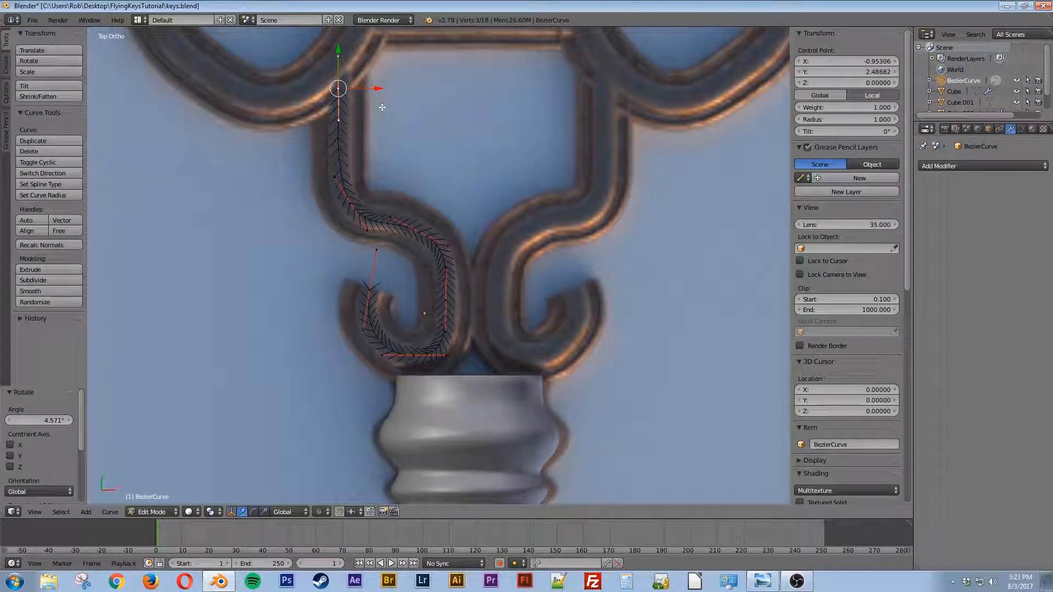
Step: Extrude a point about 0.123 in Y to the crossbar's height, and move its upper handle about 0.070 in X and -0.058 in Y
middle_click_drag(383, 107, 352, 217, "shift")
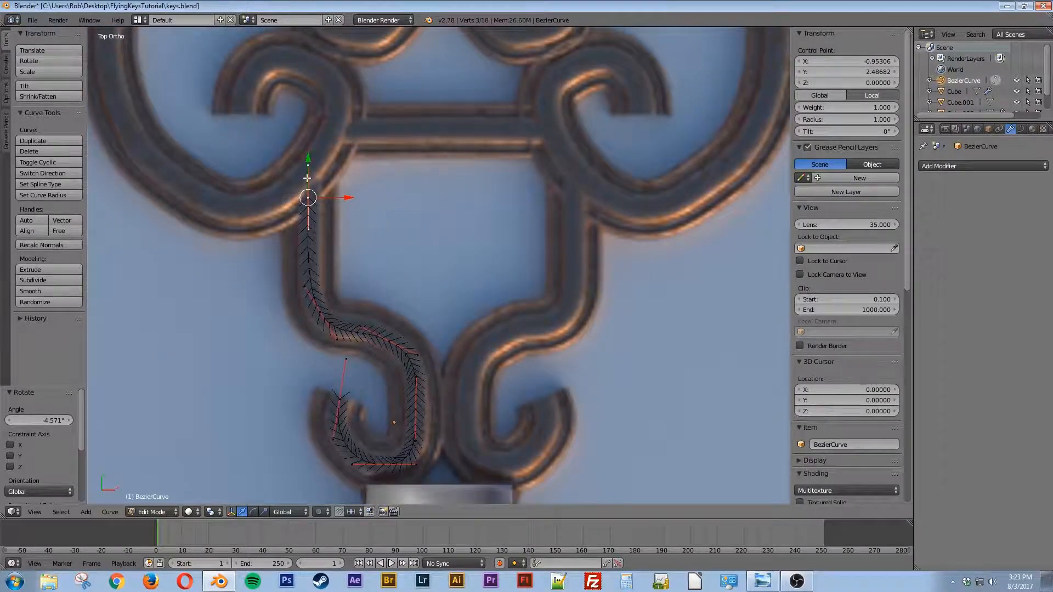
key("e")
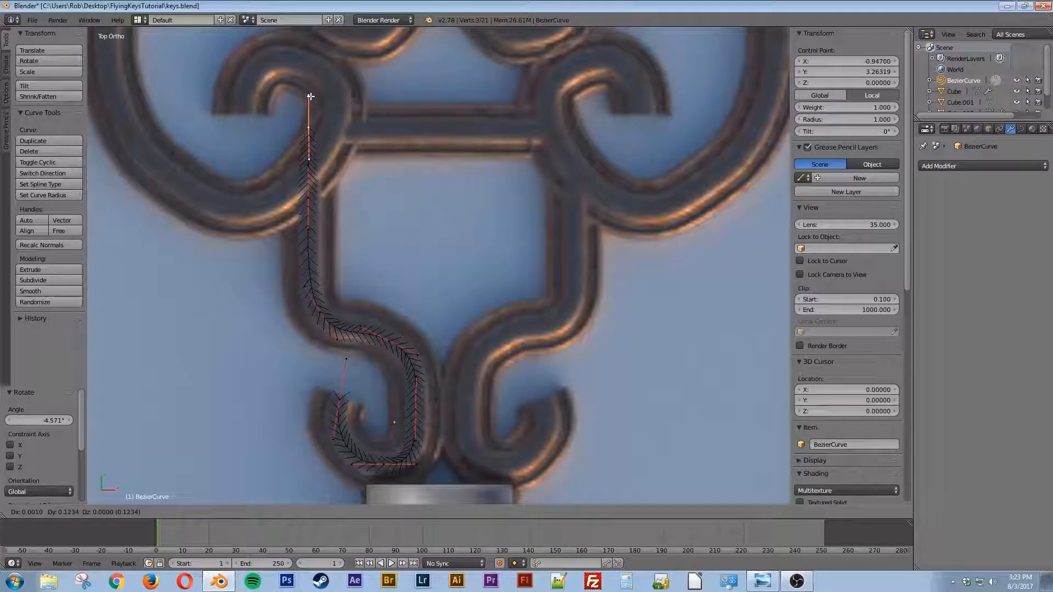
left_click(310, 96)
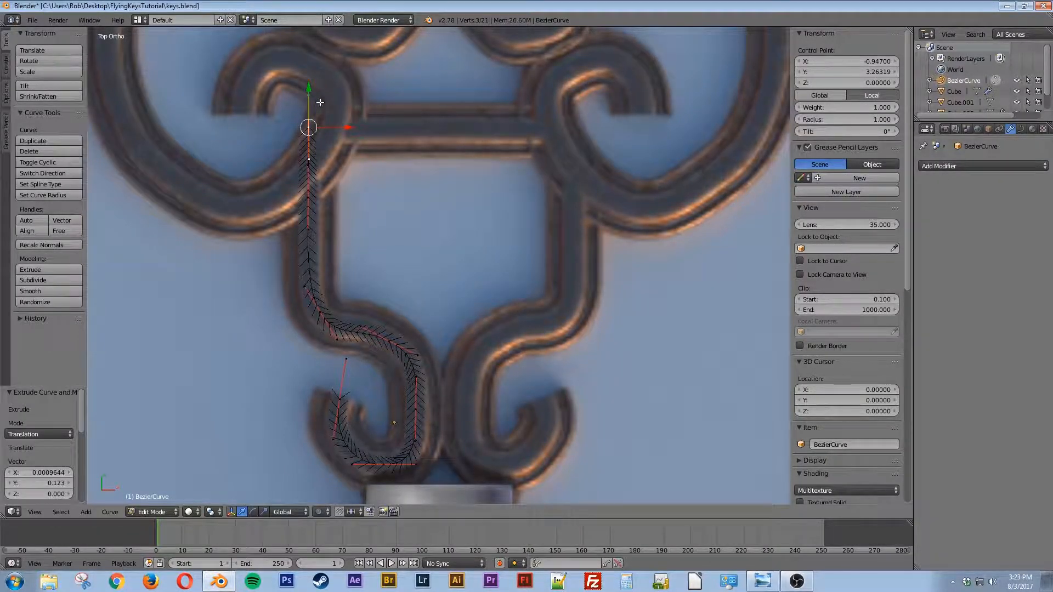
right_click(308, 95)
key("g")
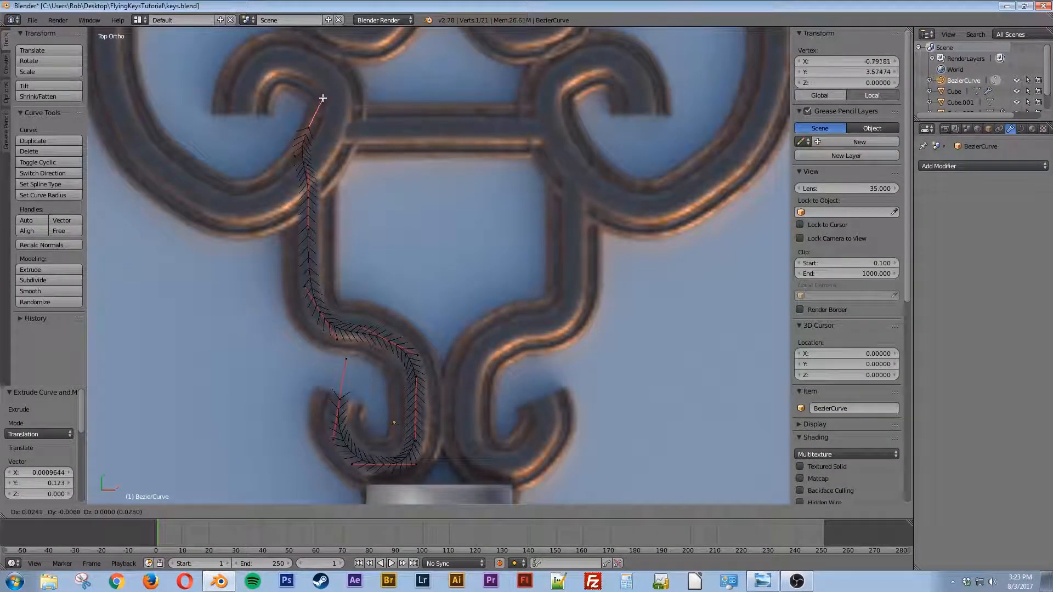
left_click(347, 127)
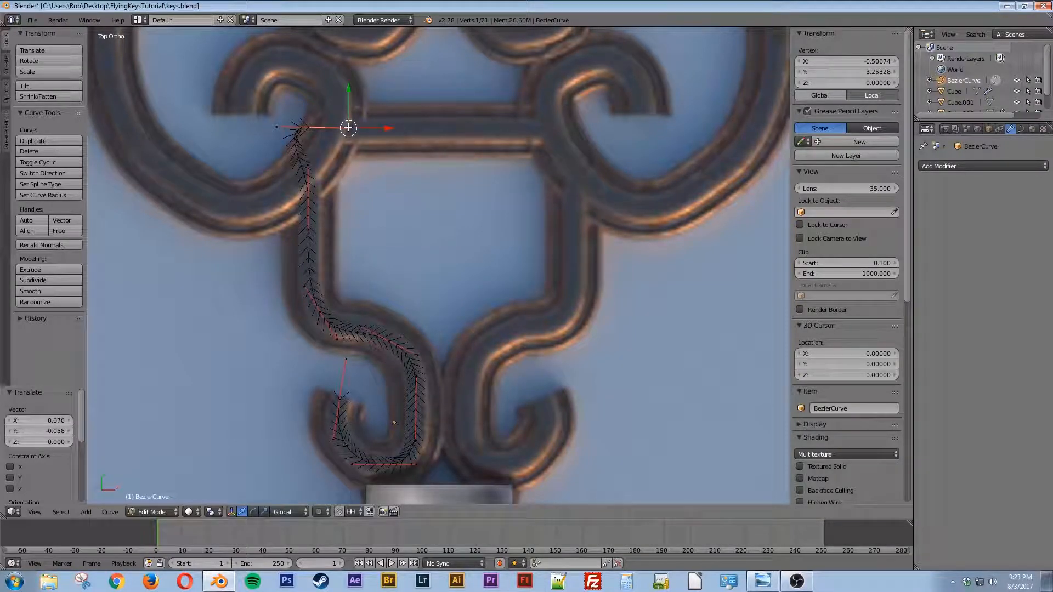
key("g")
left_click(348, 127)
Step: Shift the crossbar's left corner control point about 0.048 in X and -0.001 in Y
right_click(301, 127)
key("g")
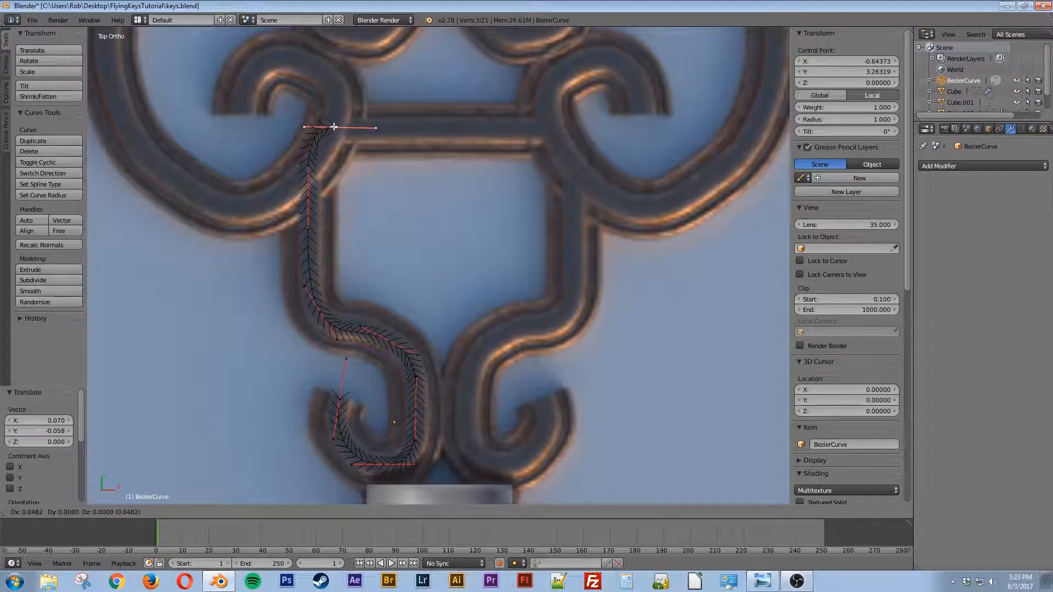
left_click(336, 125)
Step: Extrude a point about 0.139 in X and -0.001 in Y along the crossbar to its middle, and rotate it about -0.14°
key("e")
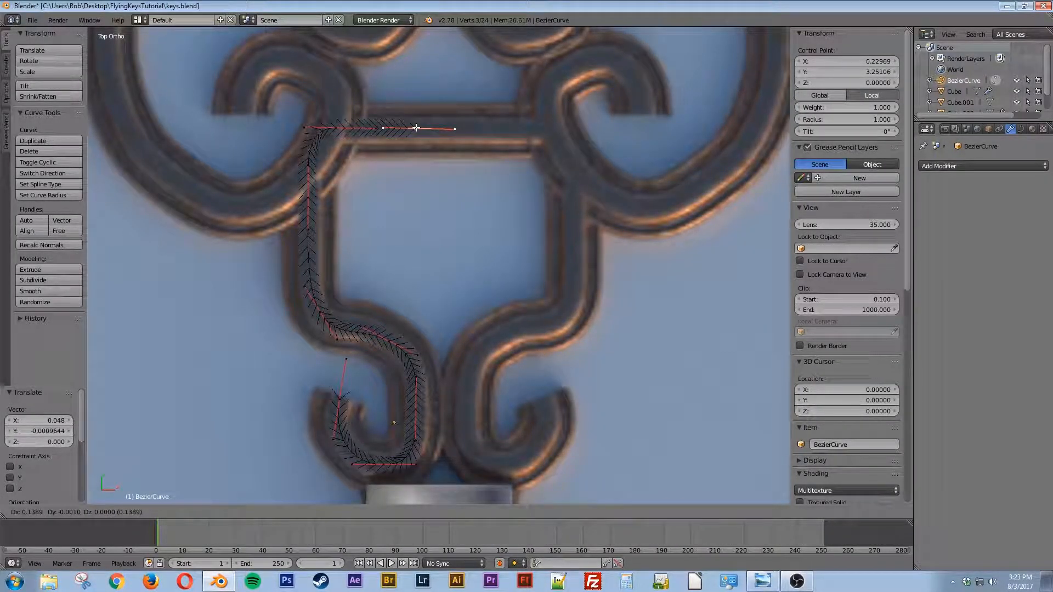
left_click(416, 128)
key("r")
left_click(507, 141)
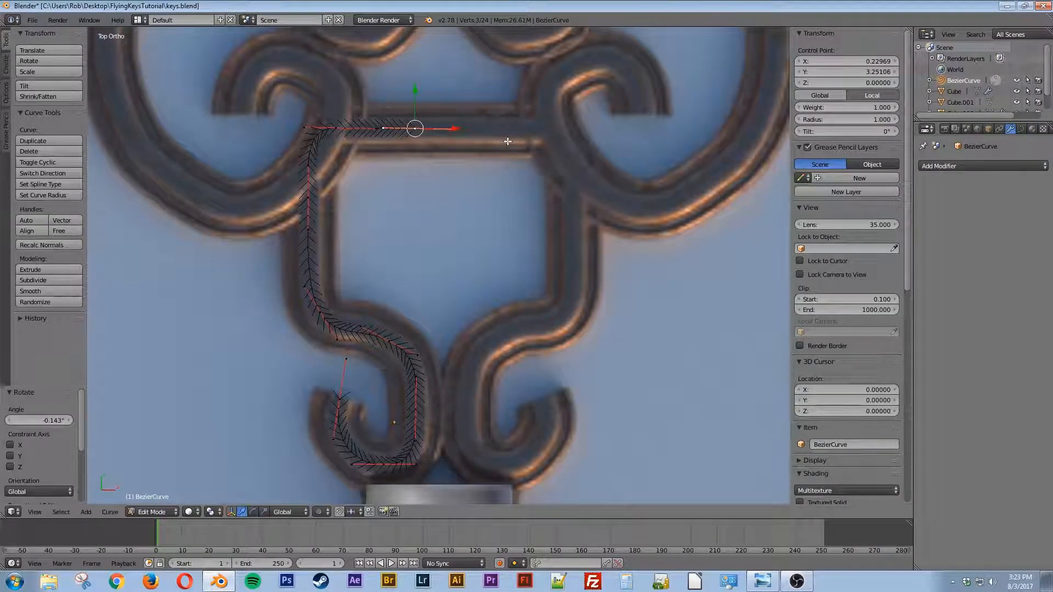
Step: Return the traced curve to Object Mode and display its curve data settings in a widened Properties editor
key("Tab")
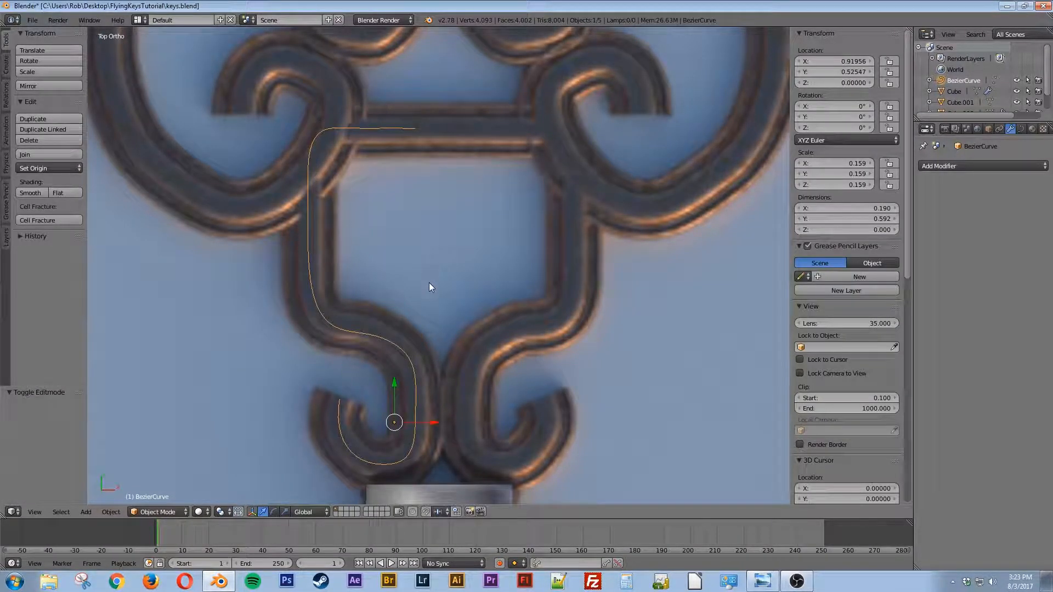
scroll(429, 289, "down", 4)
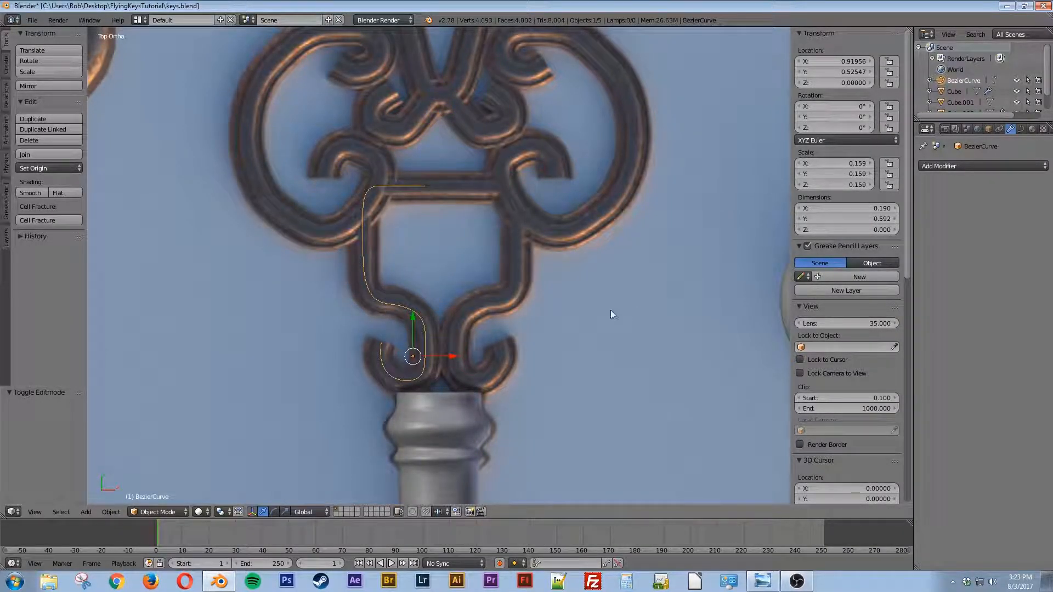
scroll(604, 312, "down", 3)
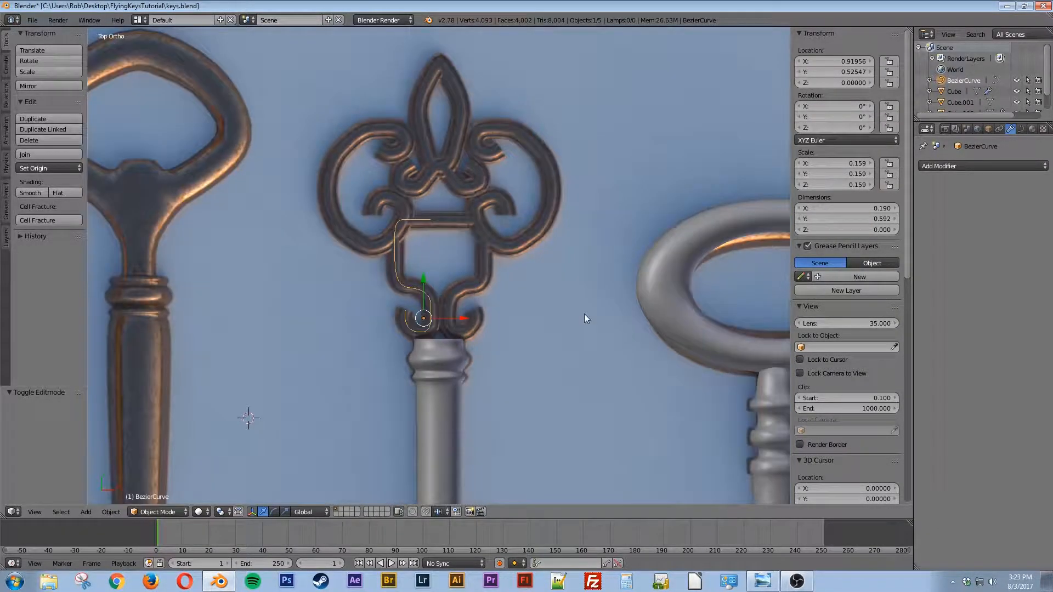
left_click(1021, 128)
left_click_drag(912, 205, 823, 209)
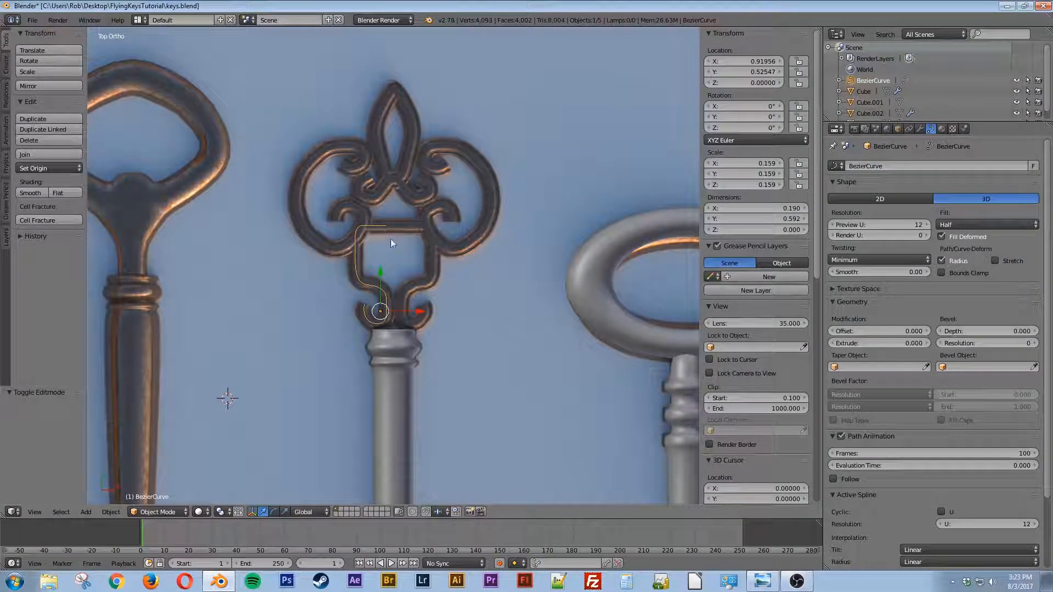
Step: Add a Bezier circle with a radius of 1 at the world origin as a separate curve object
middle_click_drag(518, 297, 298, 287, "shift")
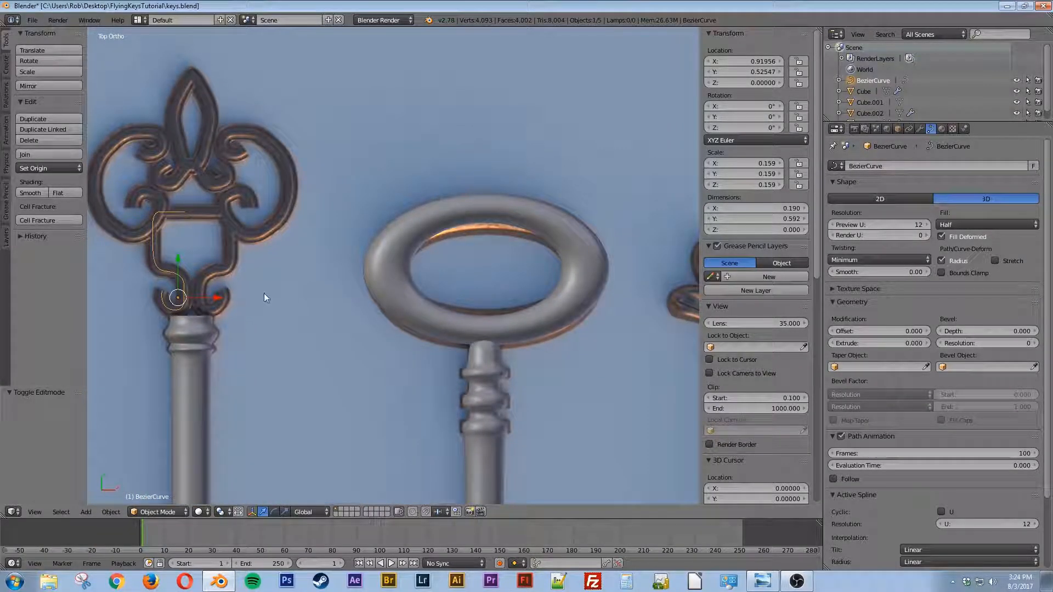
key("shift+a")
mouse_move(262, 294)
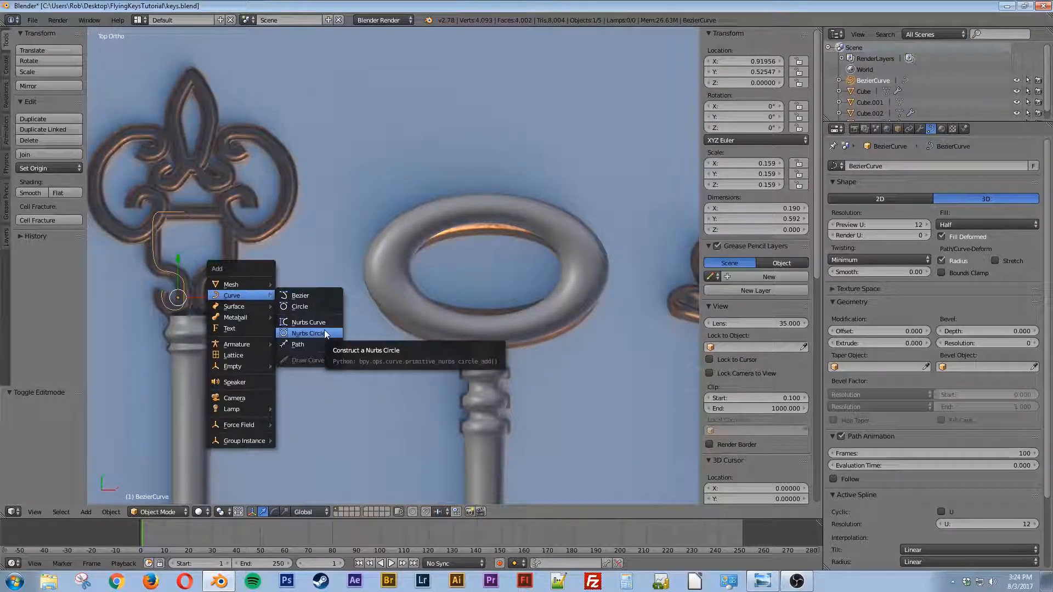
left_click(315, 306)
Step: Scale the Bezier circle uniformly to about 0.415 and start moving it from the origin
middle_click_drag(361, 289, 579, 262, "shift")
scroll(570, 271, "down", 4)
key("s")
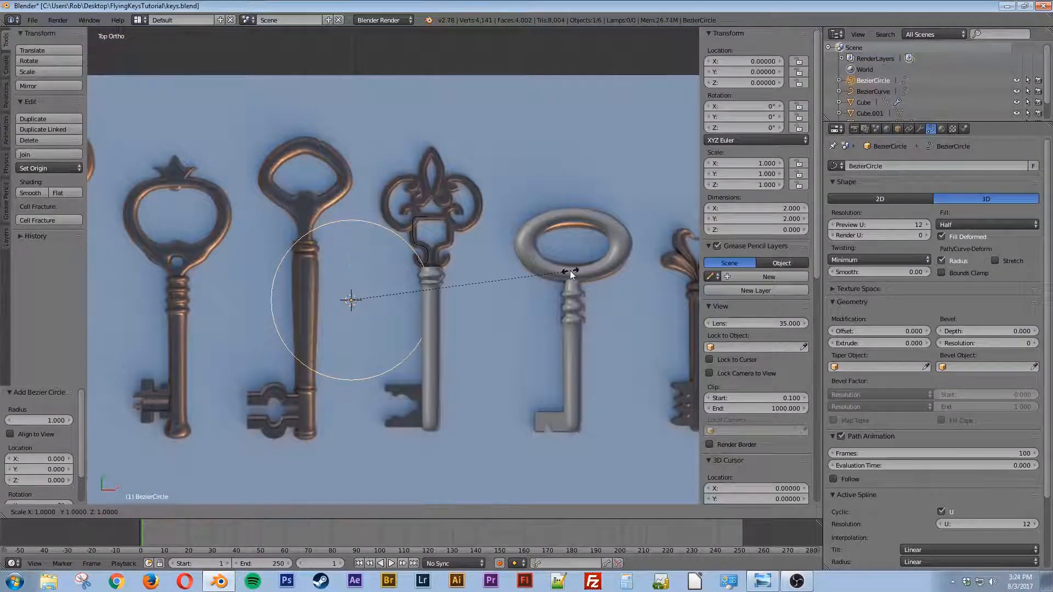
left_click(442, 285)
key("g")
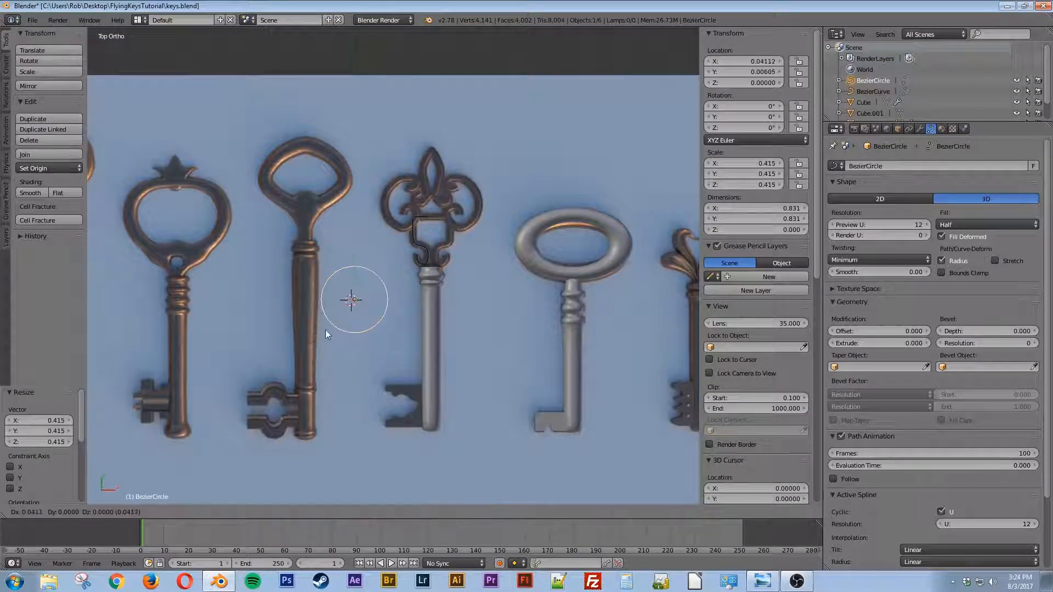